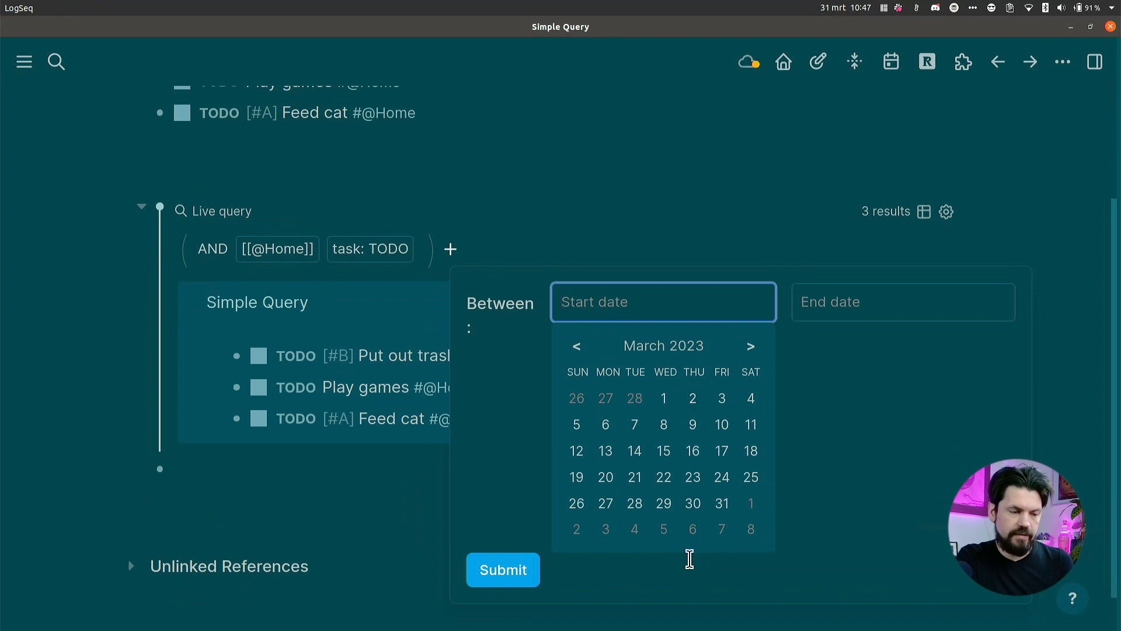
- Add a between filter to the live query with start date Mar 1st, 2023 and end date Mar 31st, 2023
{"action": "left_click", "coordinate": [664, 398]}
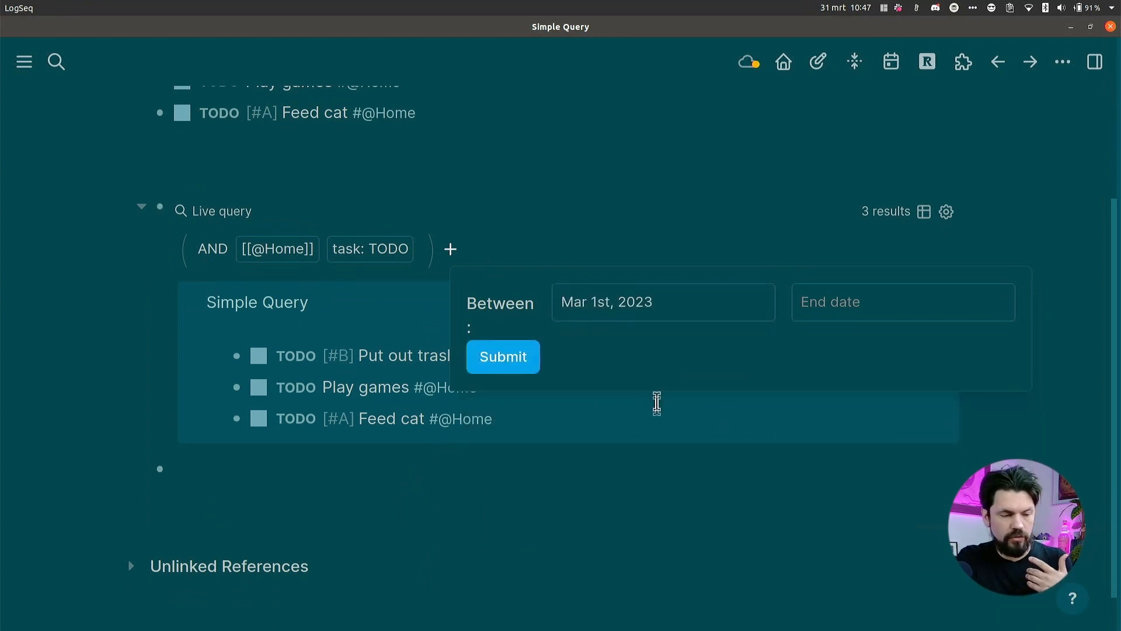
{"action": "left_click", "coordinate": [821, 307]}
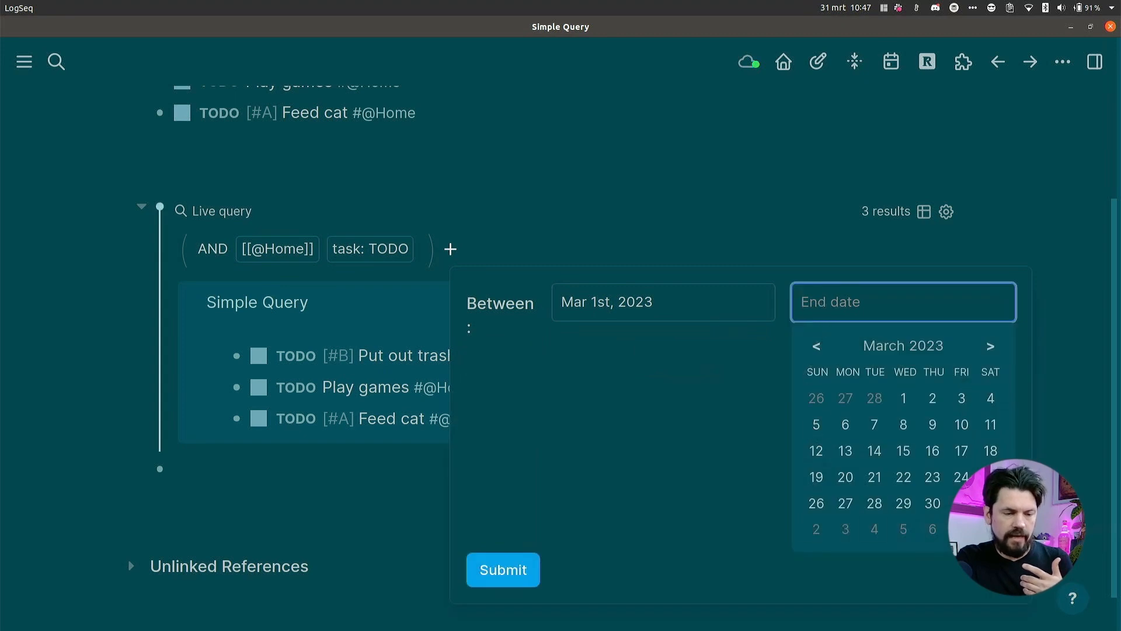
{"action": "left_click", "coordinate": [961, 503]}
{"action": "left_click", "coordinate": [507, 367]}
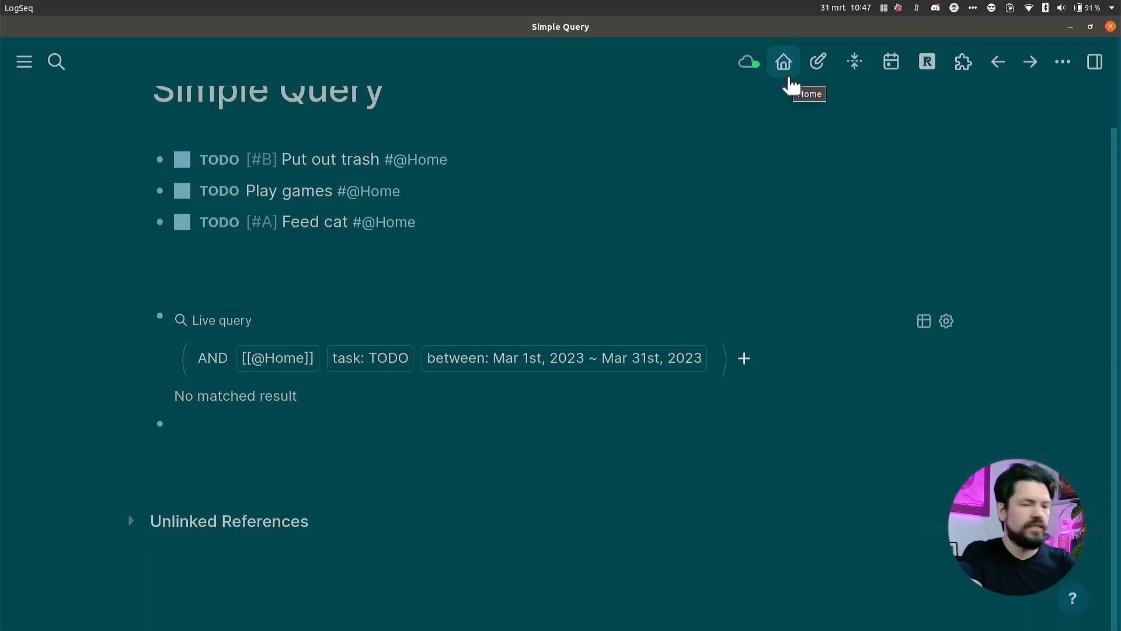
{"action": "left_click", "coordinate": [789, 74]}
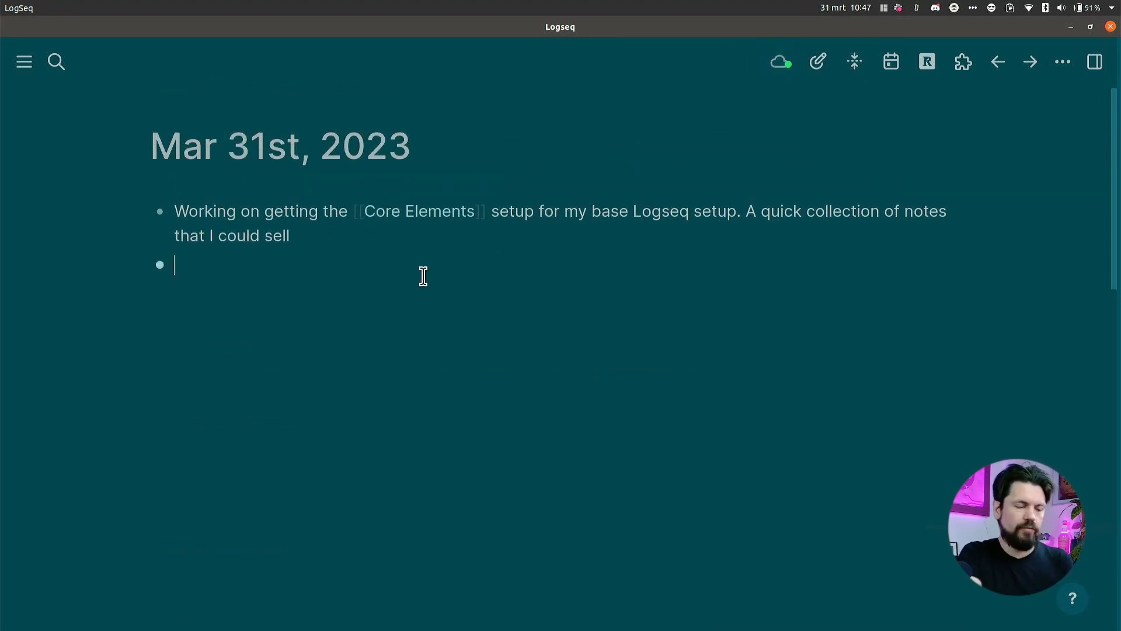
{"action": "type", "text": "TODO March exam"}
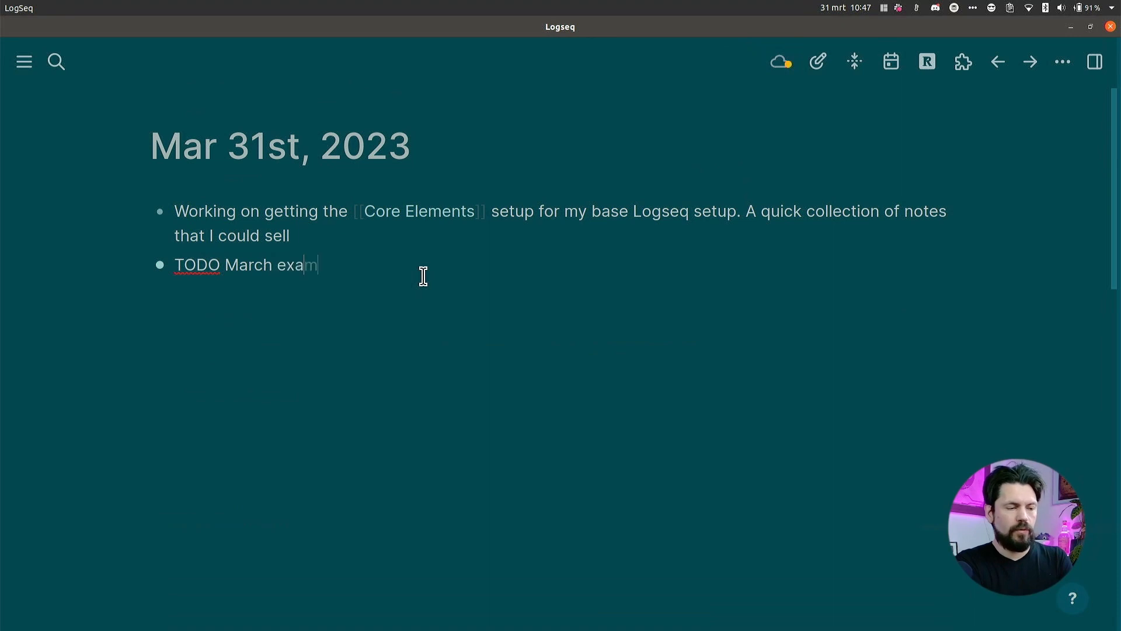
{"action": "type", "text": "ple #@h"}
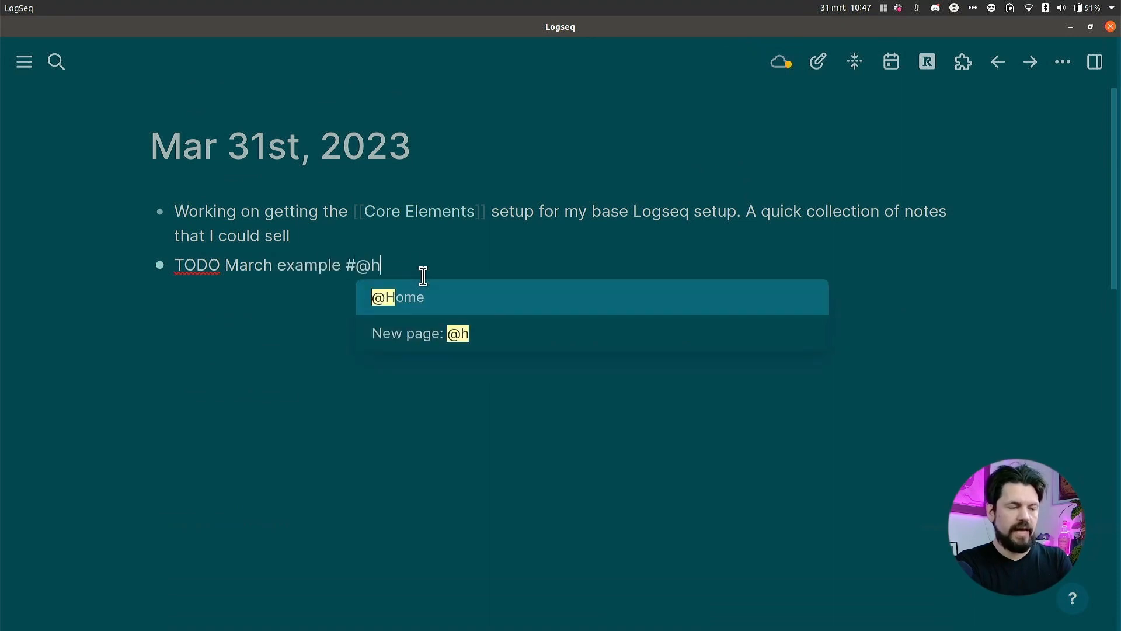
{"action": "key", "text": "Return"}
{"action": "left_click", "coordinate": [464, 321]}
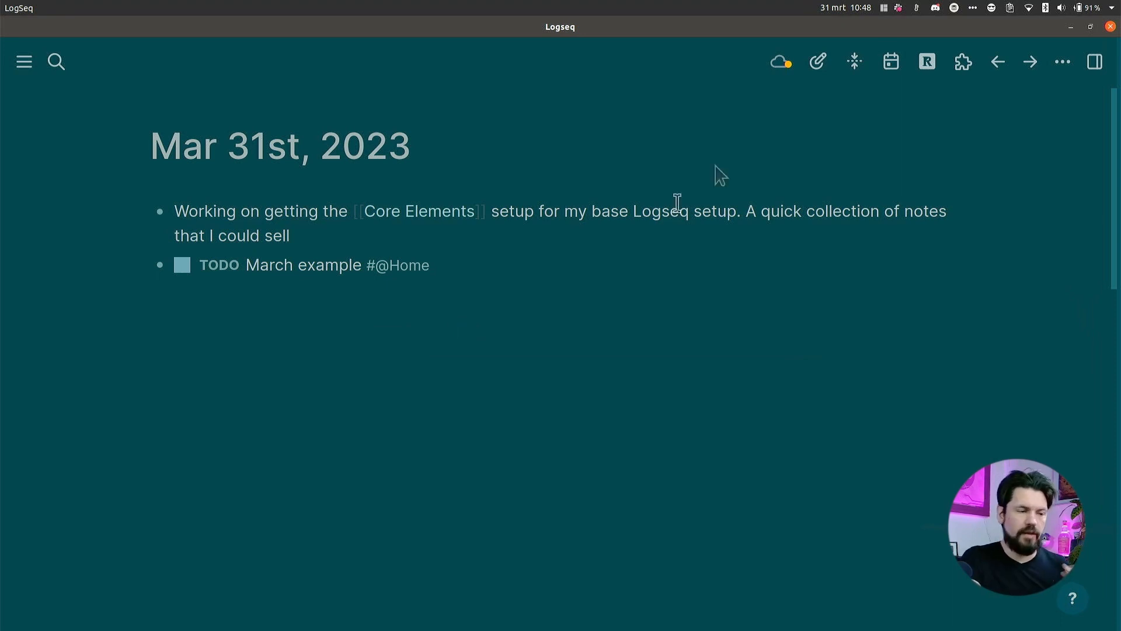
- Return to the Simple Query page and delete the Mar 1st to Mar 31st between filter from the live query
{"action": "left_click", "coordinate": [997, 62]}
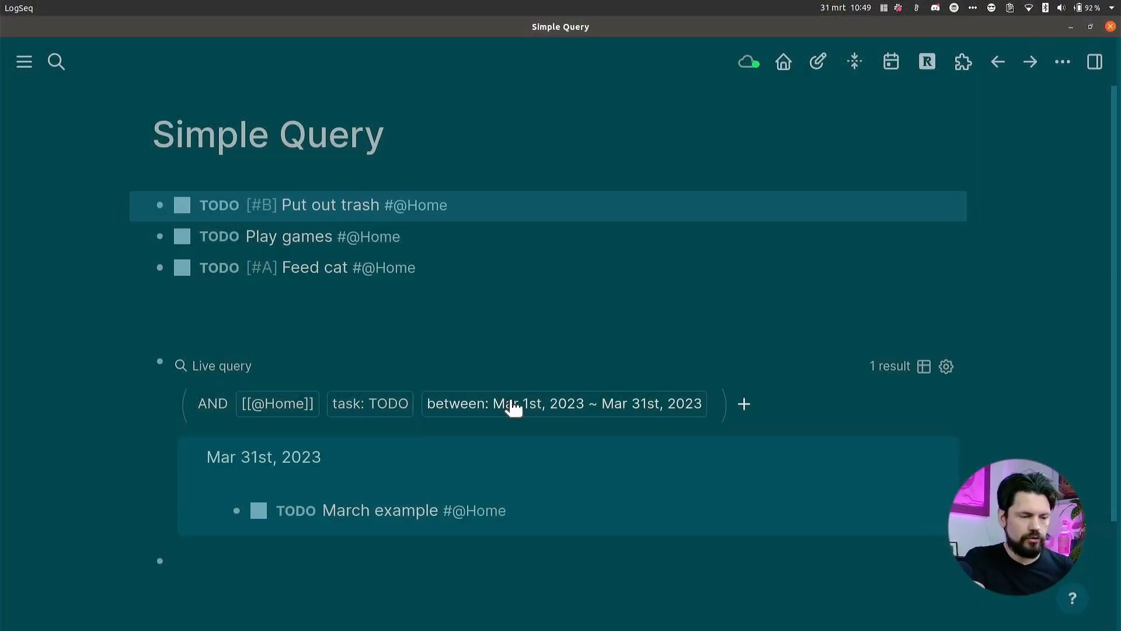
{"action": "left_click", "coordinate": [513, 407]}
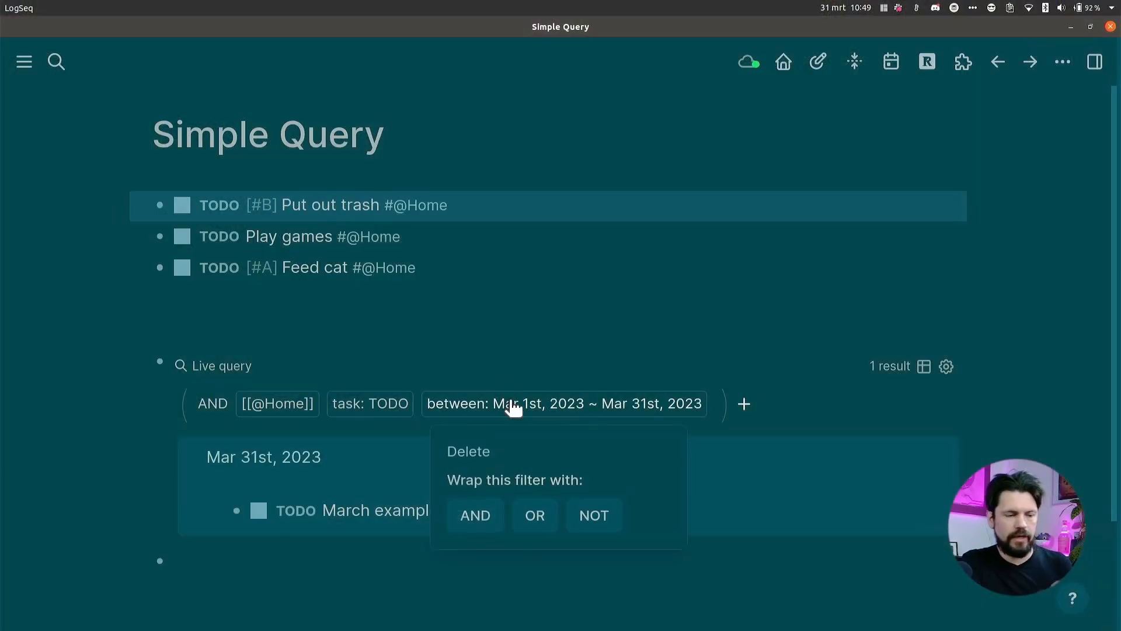
{"action": "left_click", "coordinate": [473, 453]}
{"action": "left_click", "coordinate": [453, 404]}
{"action": "type", "text": "bet"}
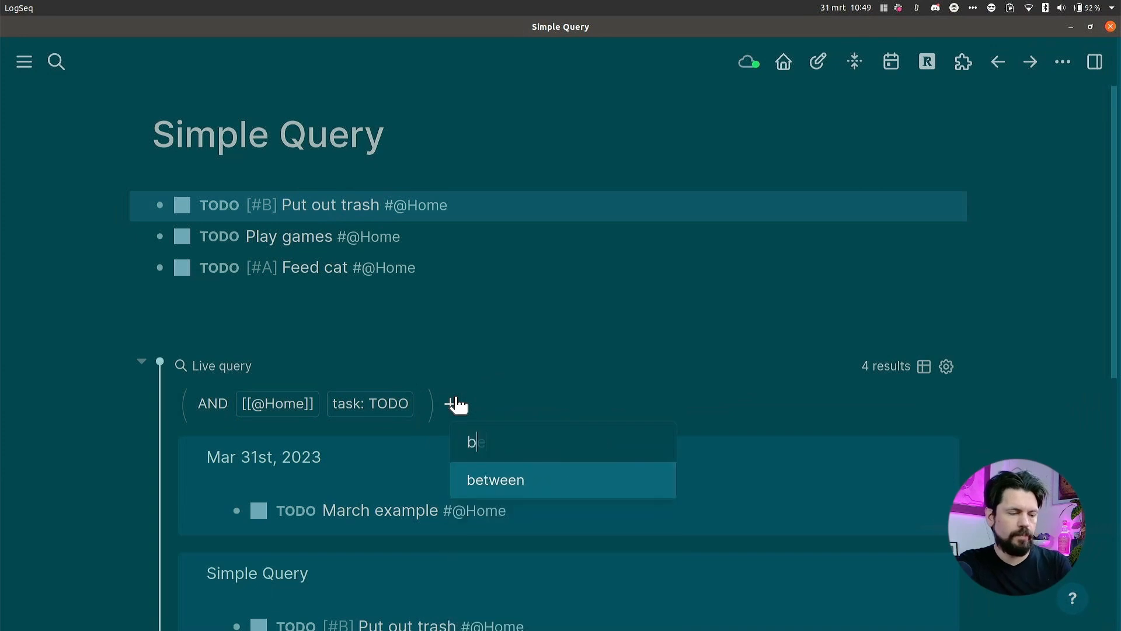
{"action": "left_click", "coordinate": [492, 478]}
{"action": "type", "text": "-7d"}
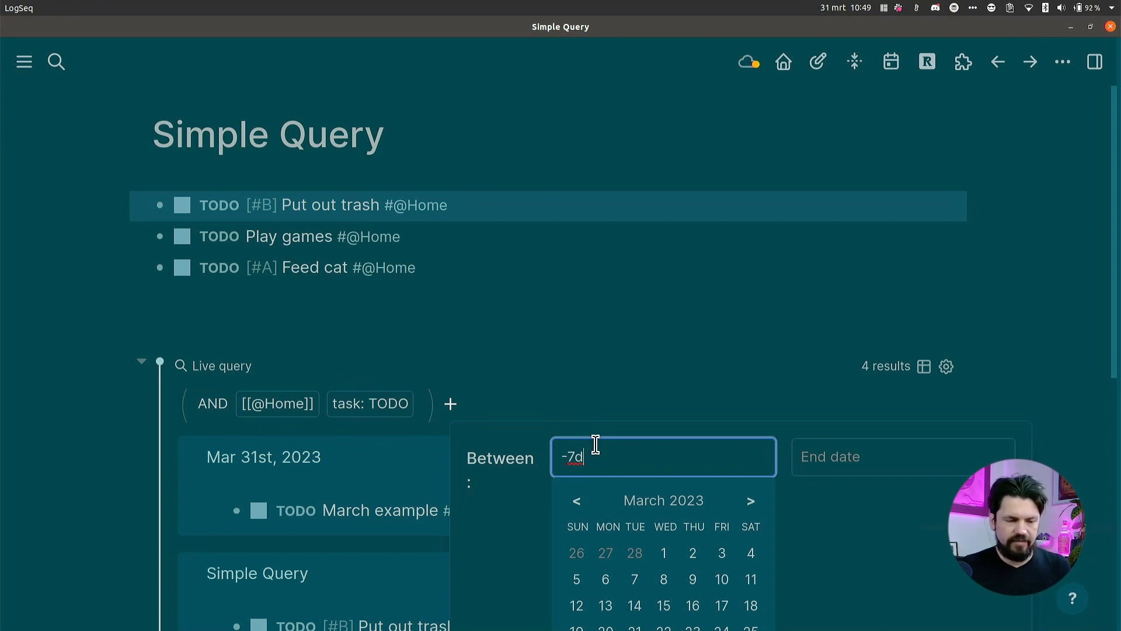
{"action": "scroll", "coordinate": [736, 481], "scroll_direction": "down", "scroll_amount": 3}
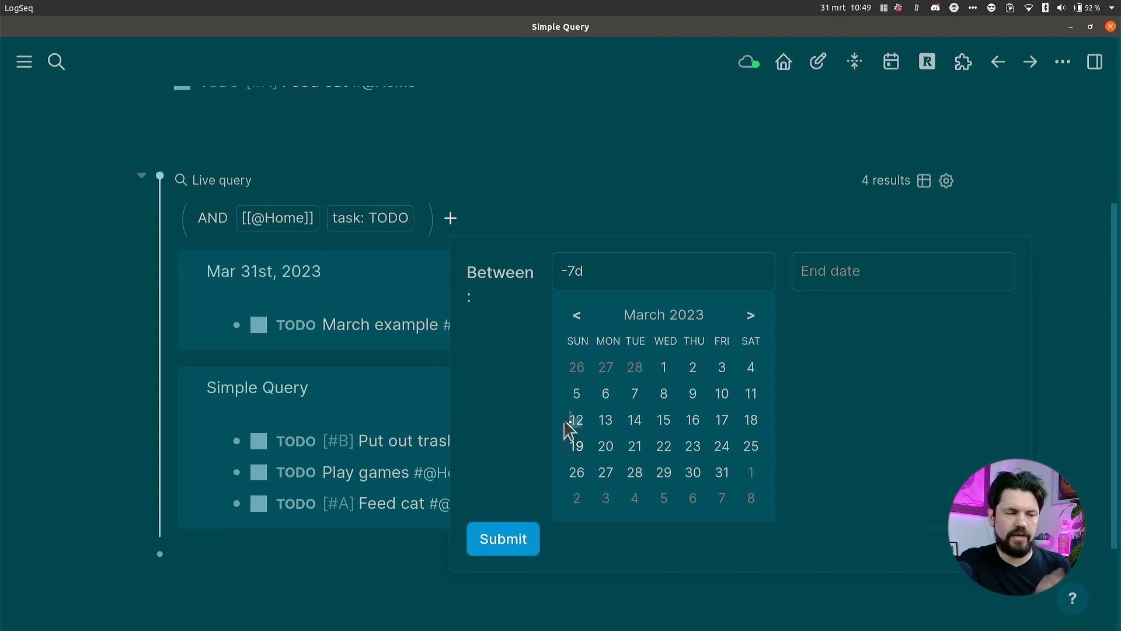
{"action": "left_click", "coordinate": [544, 213]}
- Edit the query's source text and insert a between clause starting at -7d after the task TODO clause
{"action": "left_click", "coordinate": [450, 360]}
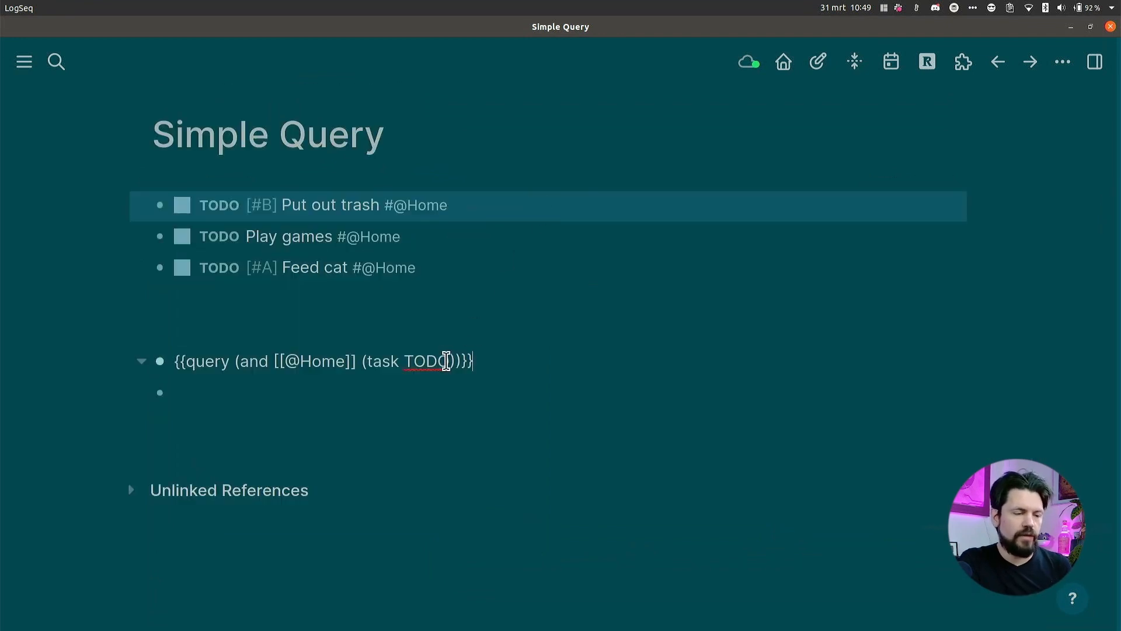
{"action": "type", "text": "(betw"}
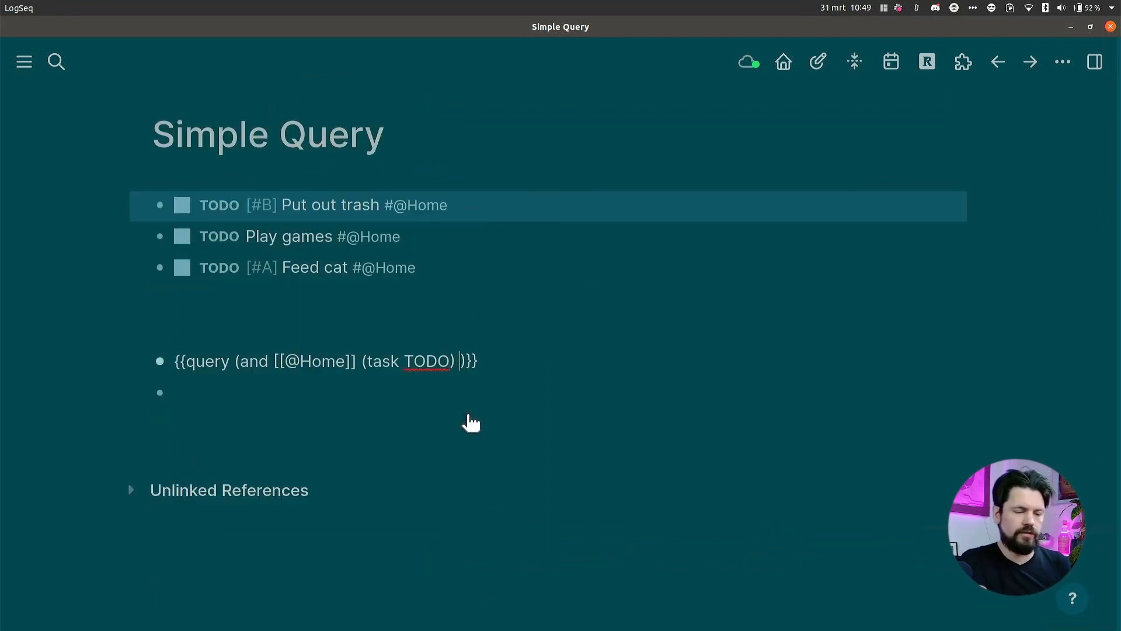
{"action": "type", "text": "een "}
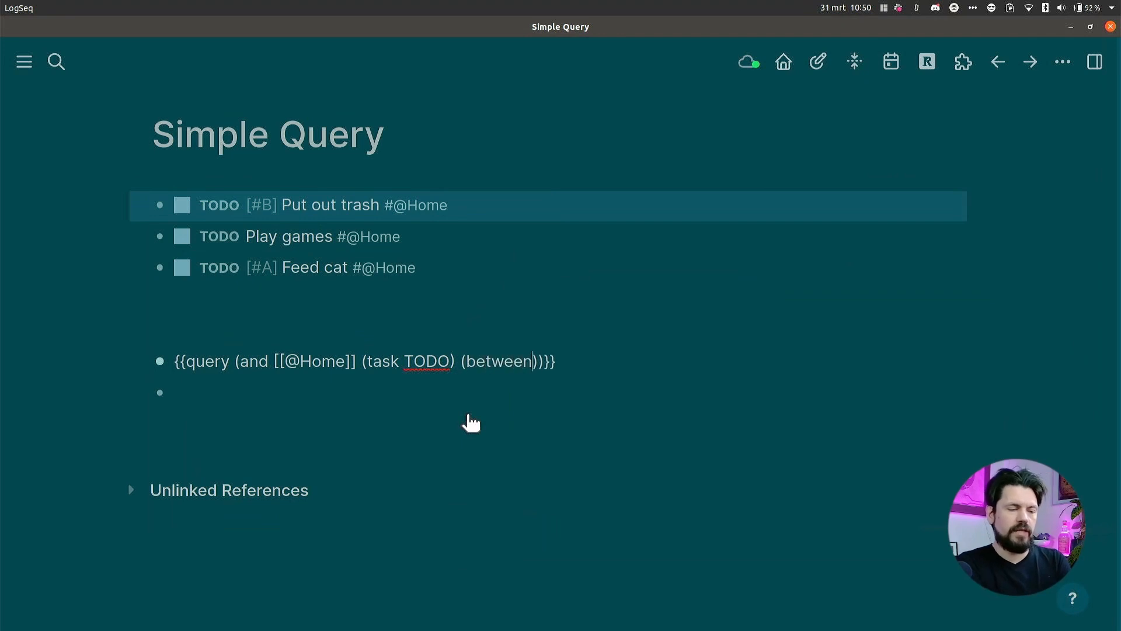
{"action": "type", "text": "-7d"}
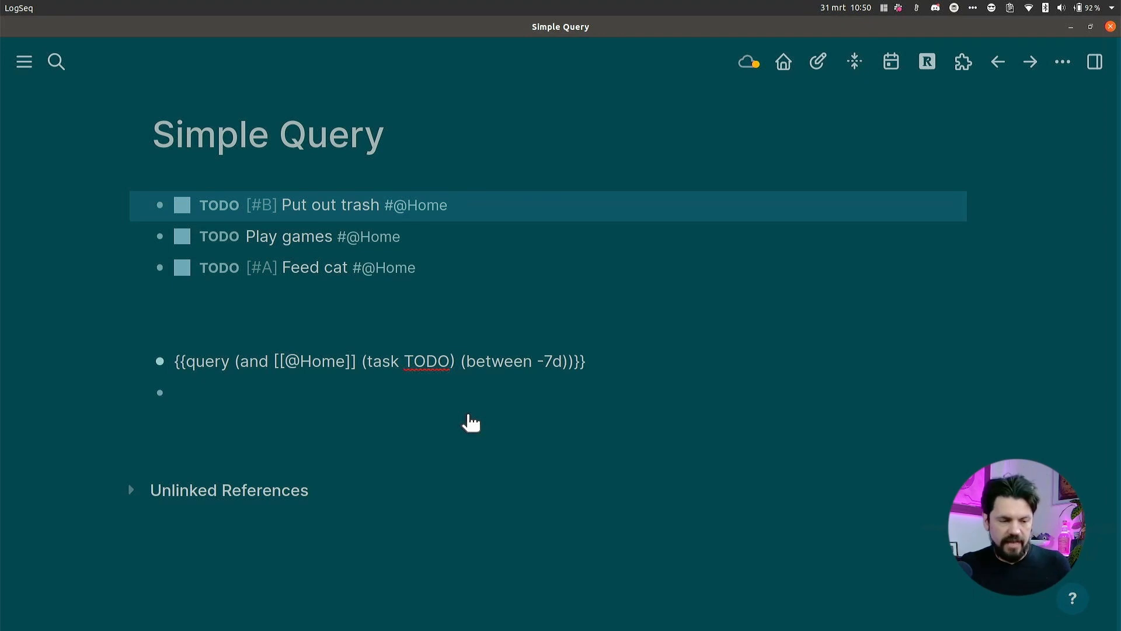
- Try -1w as the start offset in the query's between clause
{"action": "key", "text": "BackSpace"}
{"action": "key", "text": "BackSpace"}
{"action": "type", "text": "1w"}
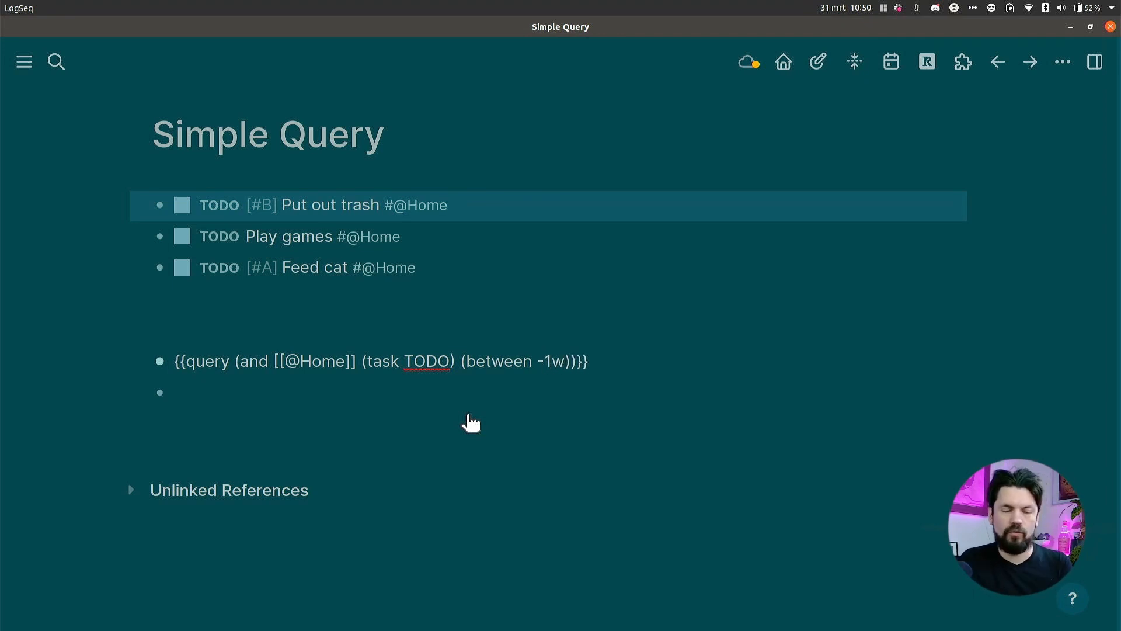
- Set the query's between clause to run from -7d to today and finish editing the block
{"action": "key", "text": "BackSpace"}
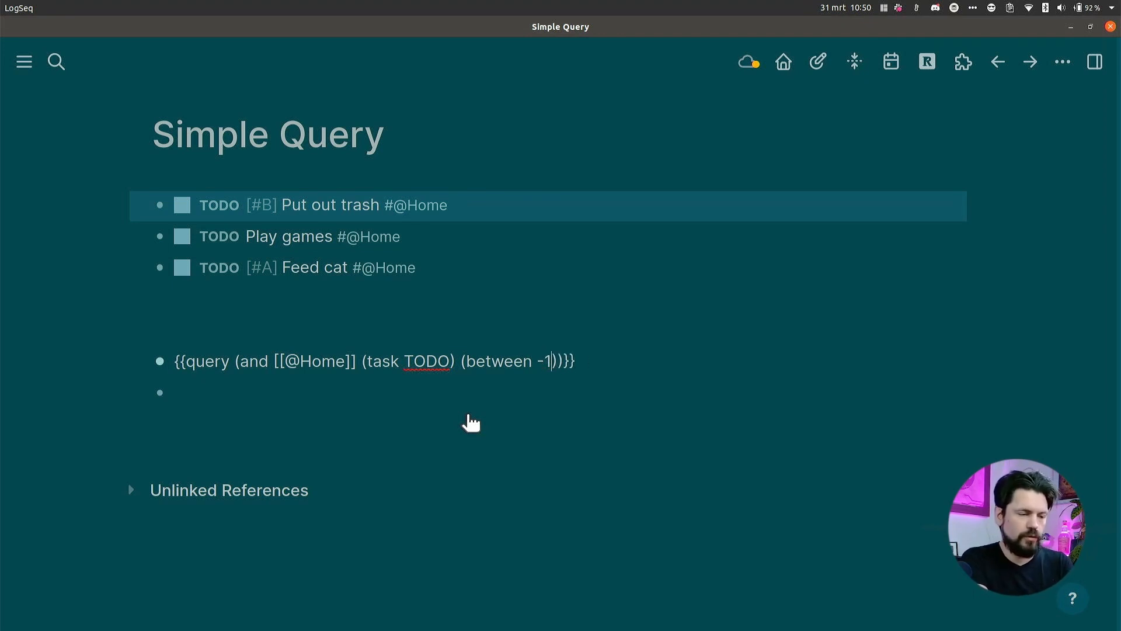
{"action": "key", "text": "BackSpace"}
{"action": "type", "text": "7d toda"}
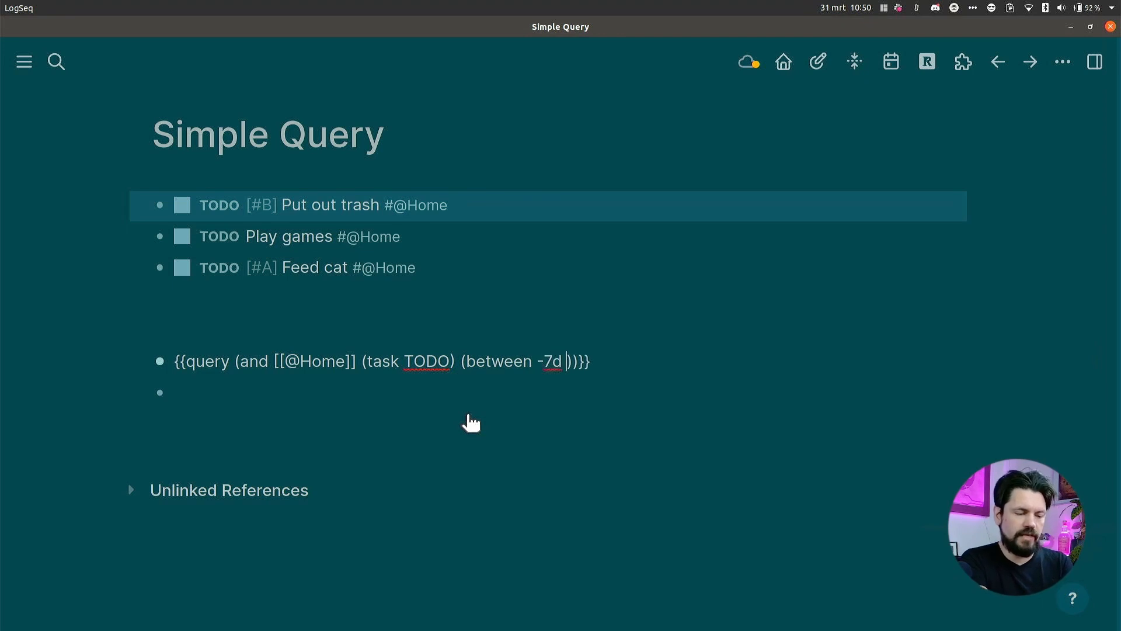
{"action": "type", "text": "y"}
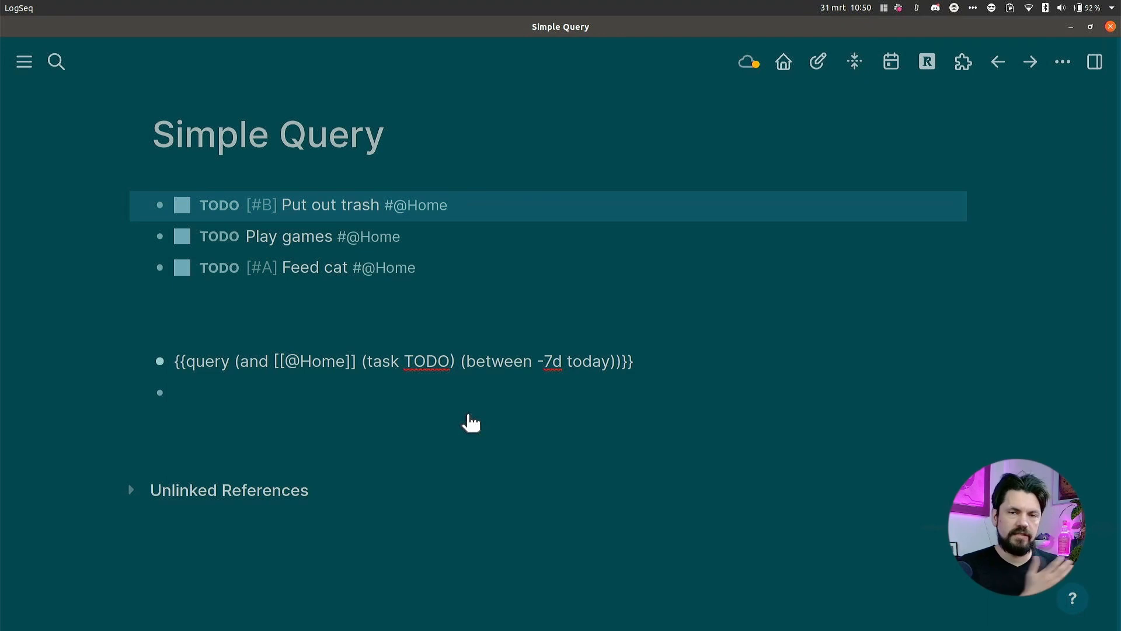
{"action": "key", "text": "Escape"}
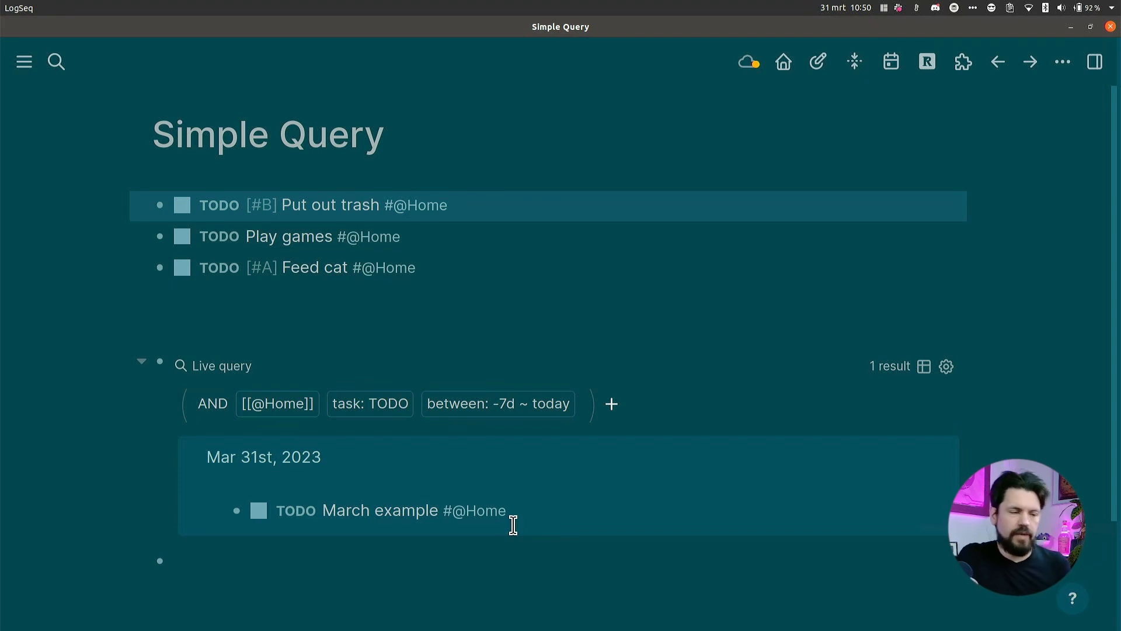
- Open the Mar 21st, 2023 journal page from the calendar and enter a TODO task there
{"action": "left_click", "coordinate": [892, 62]}
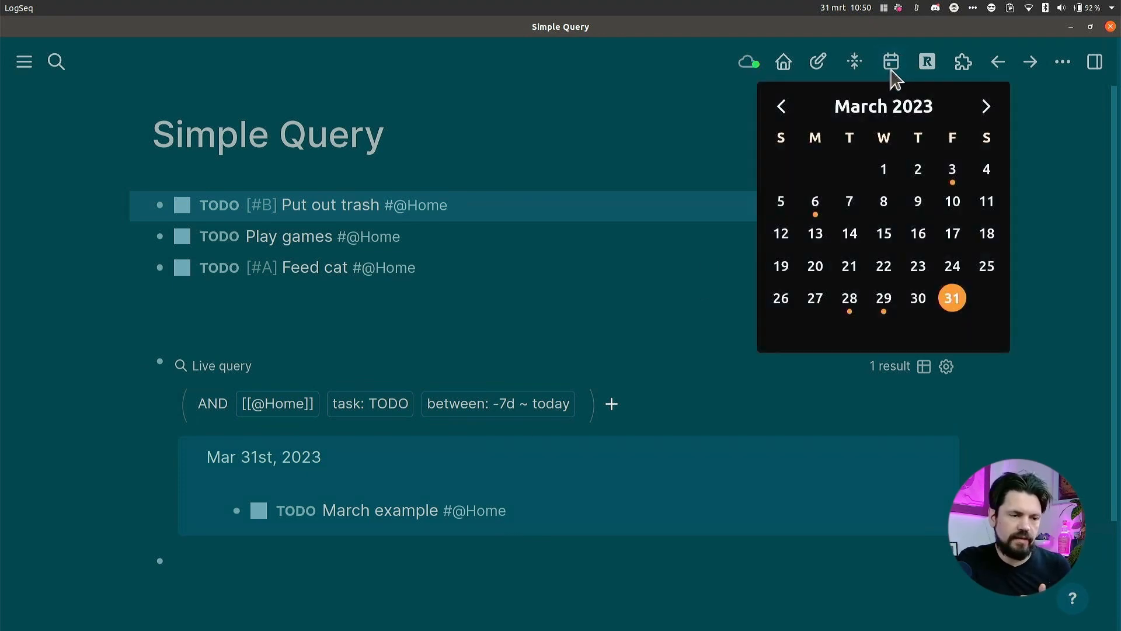
{"action": "left_click", "coordinate": [856, 268]}
{"action": "left_click", "coordinate": [457, 202]}
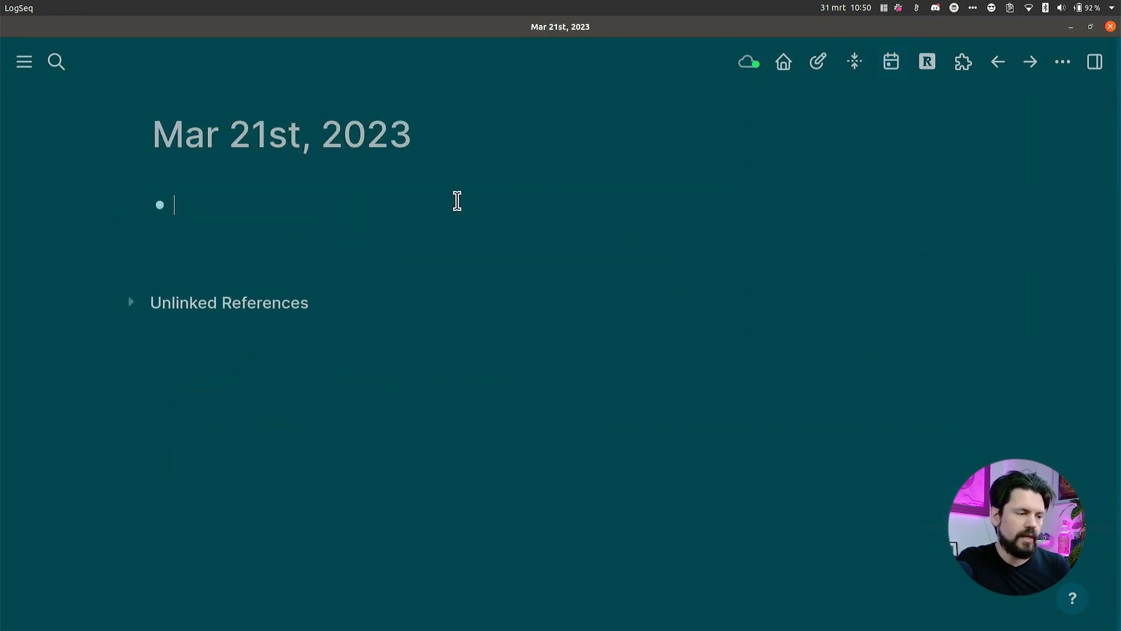
{"action": "type", "text": "TODO"}
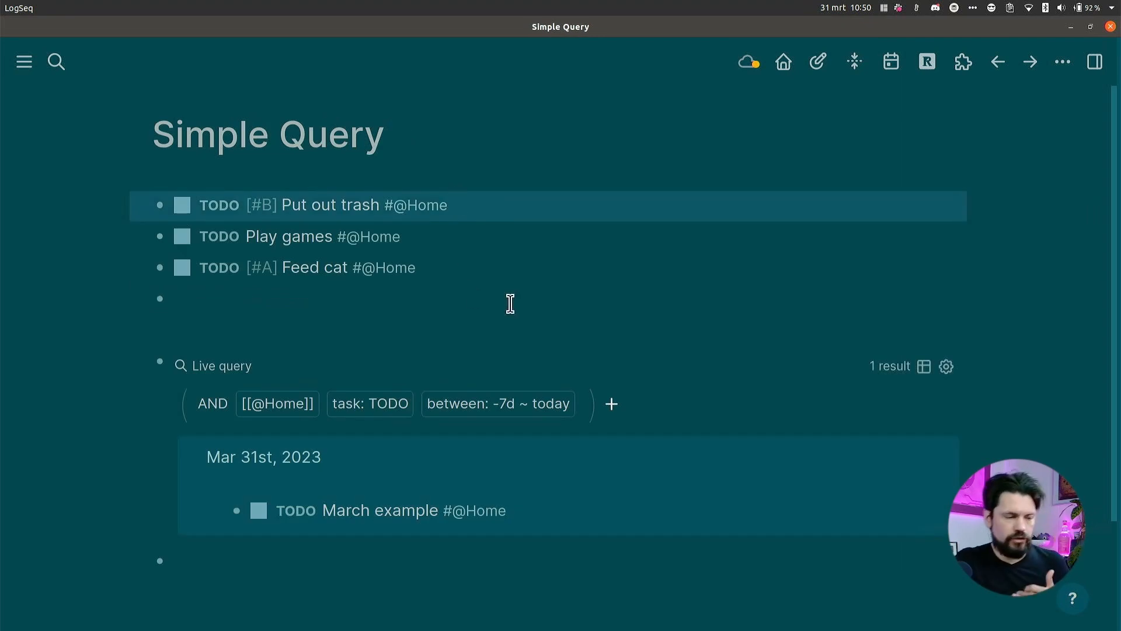
- Change the start offset of the query's between clause to -2w in the source text
{"action": "left_click", "coordinate": [514, 411]}
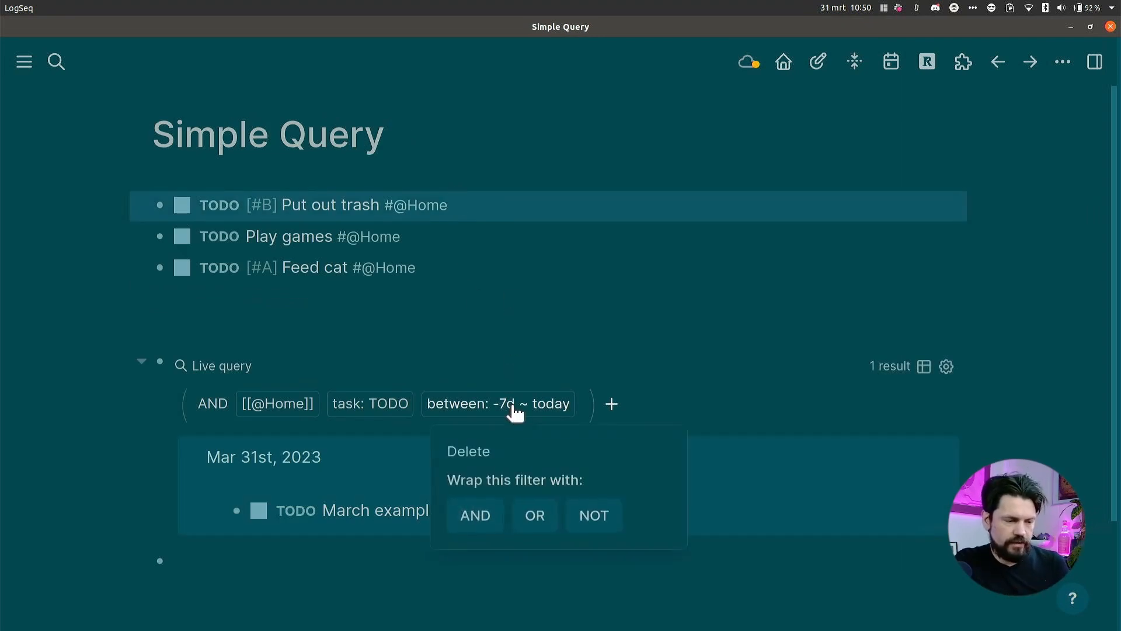
{"action": "left_click", "coordinate": [501, 367]}
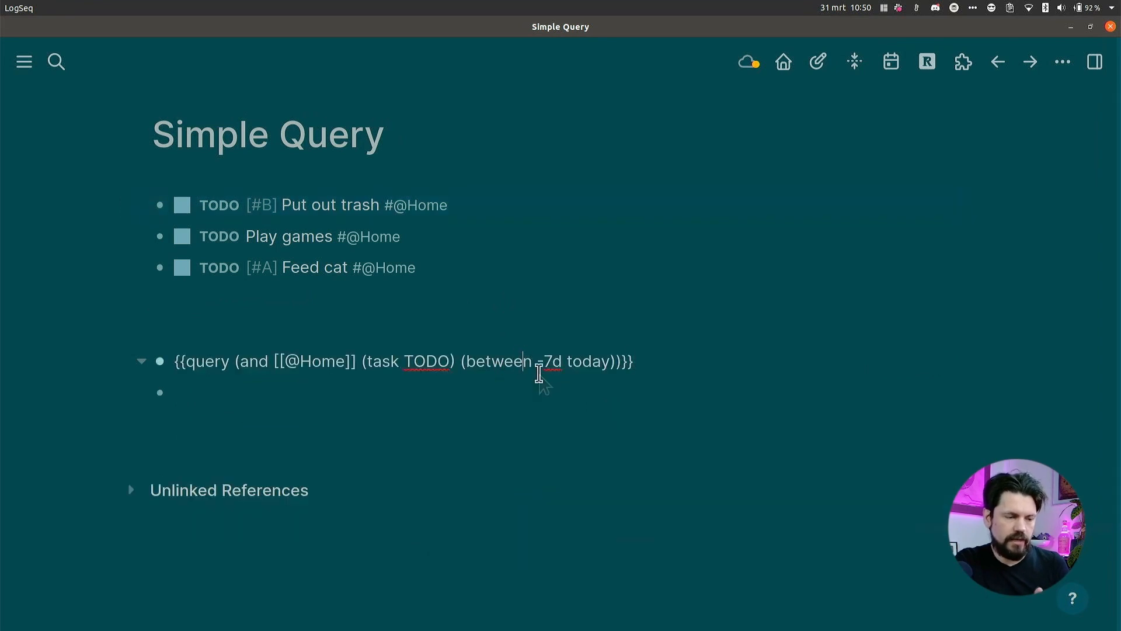
{"action": "key", "text": "BackSpace"}
{"action": "key", "text": "BackSpace"}
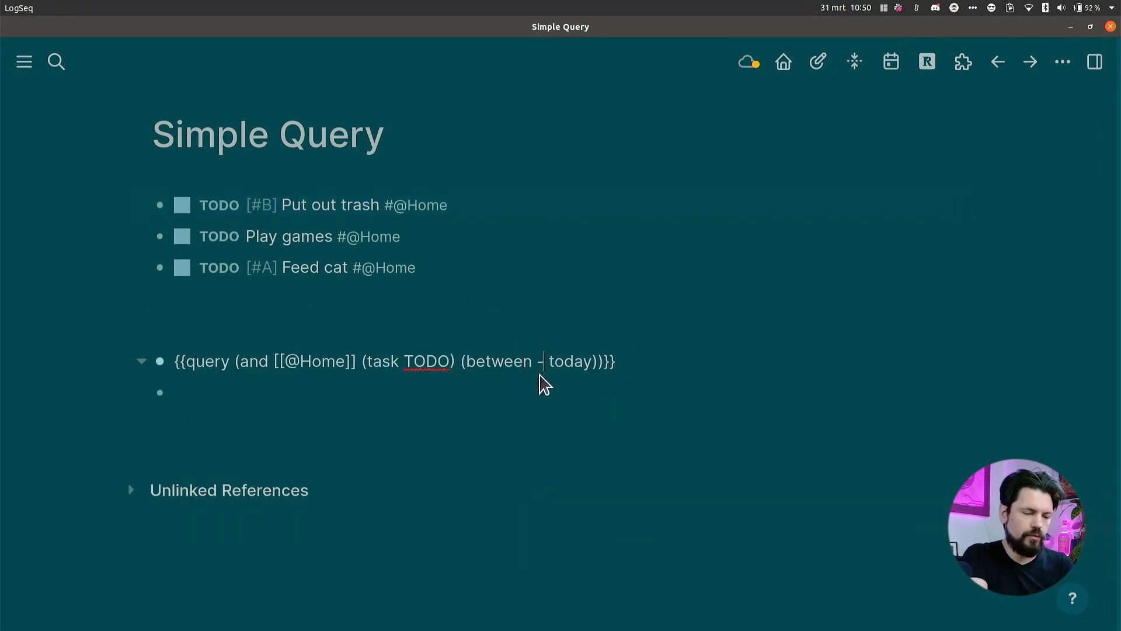
{"action": "type", "text": "2w"}
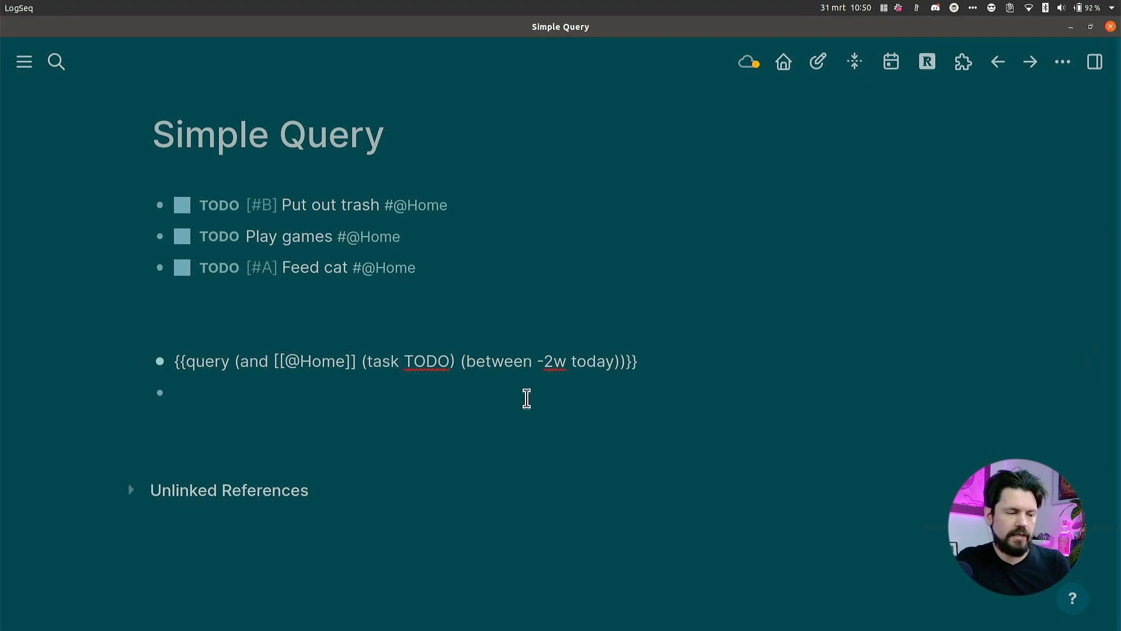
{"action": "left_click", "coordinate": [525, 395]}
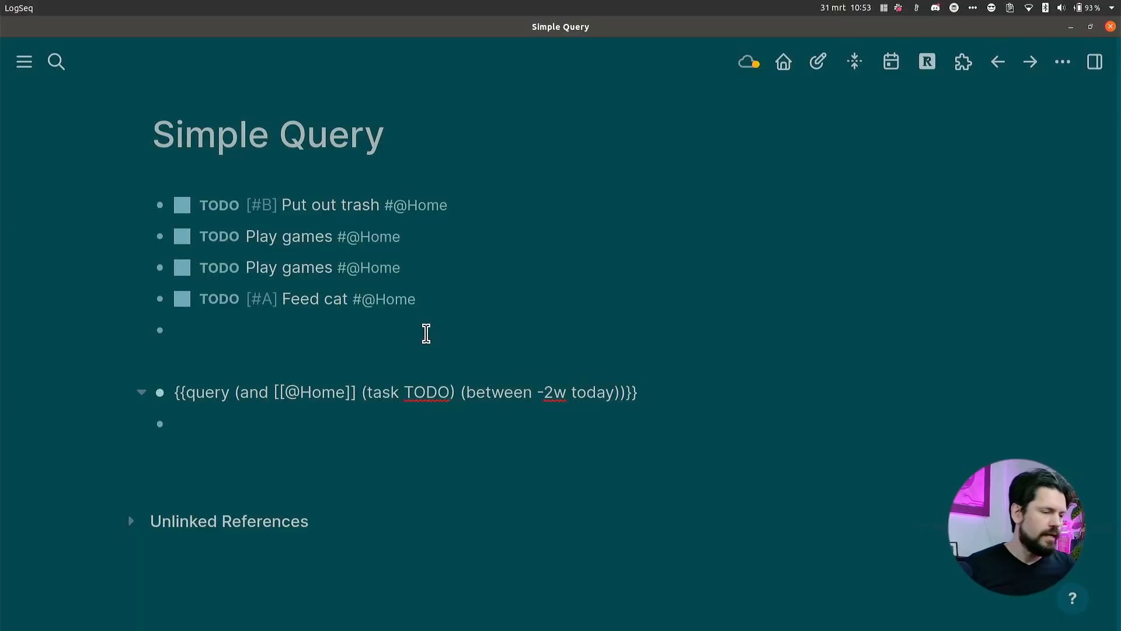
- Add the property "system:: xbox" on a new line inside the first Play games task
{"action": "key", "text": "shift+Return"}
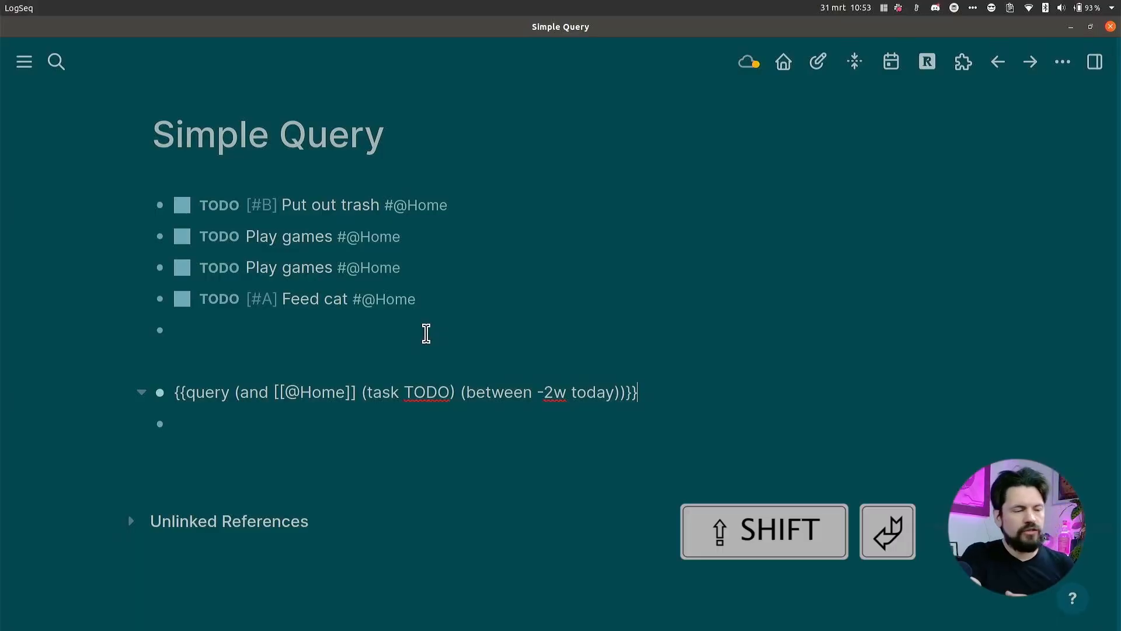
{"action": "left_click", "coordinate": [413, 234]}
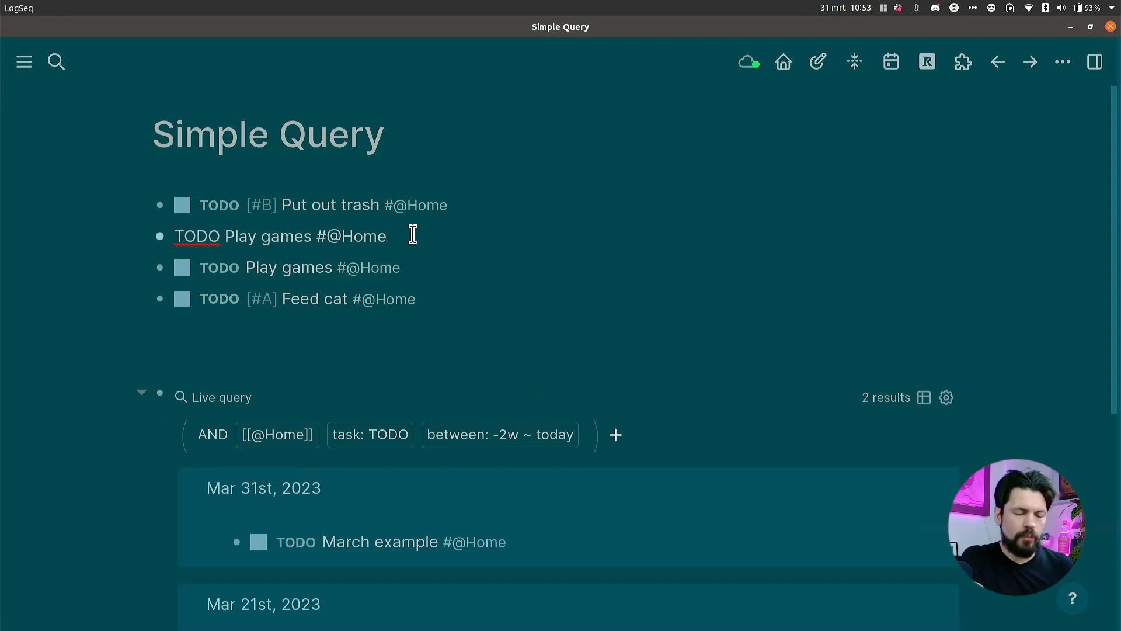
{"action": "key", "text": "shift+Return"}
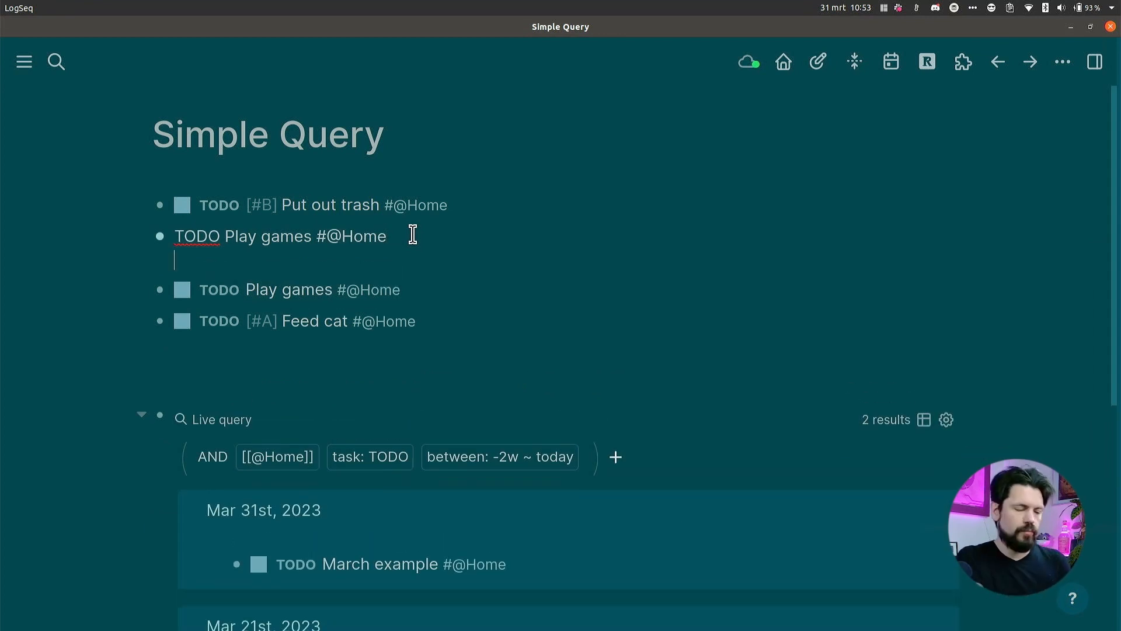
{"action": "type", "text": "system"}
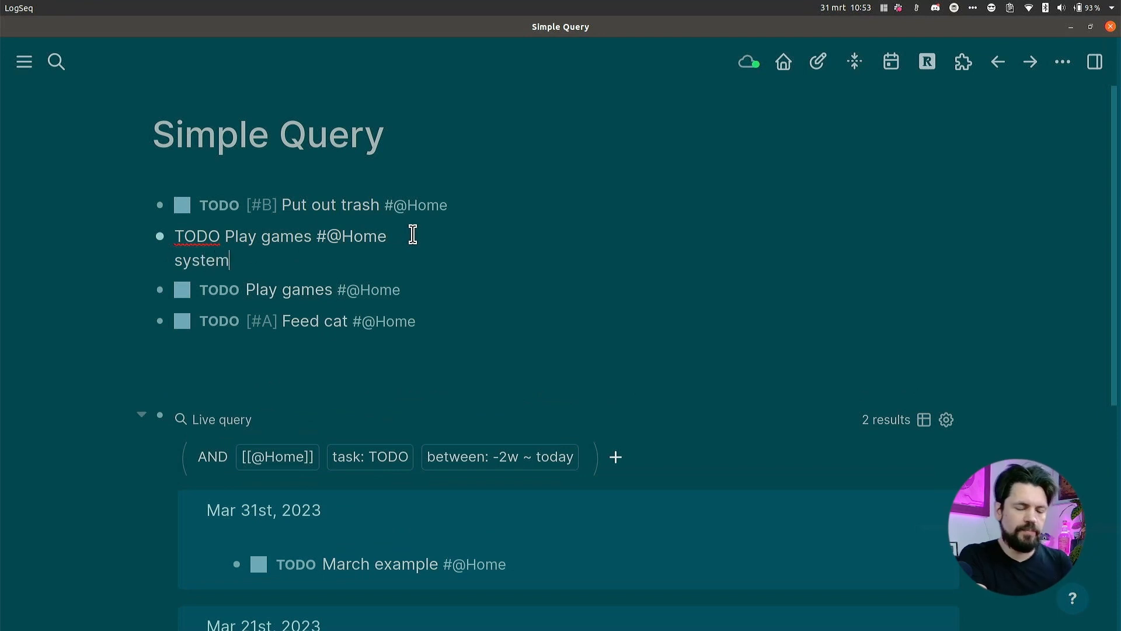
{"action": "type", "text": "::"}
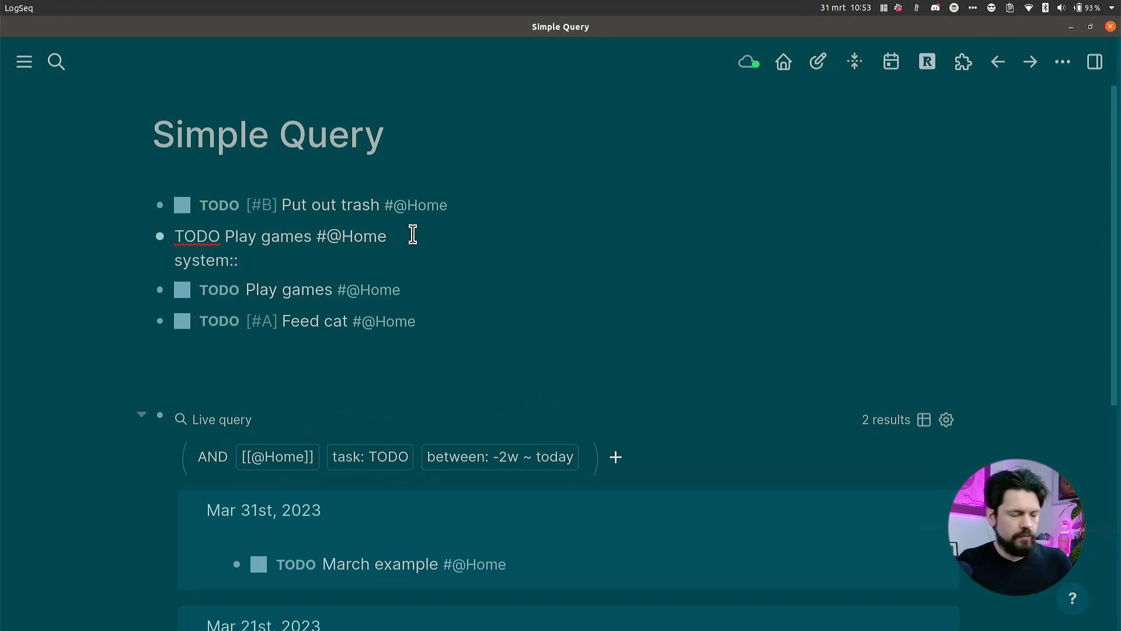
{"action": "type", "text": " xbox"}
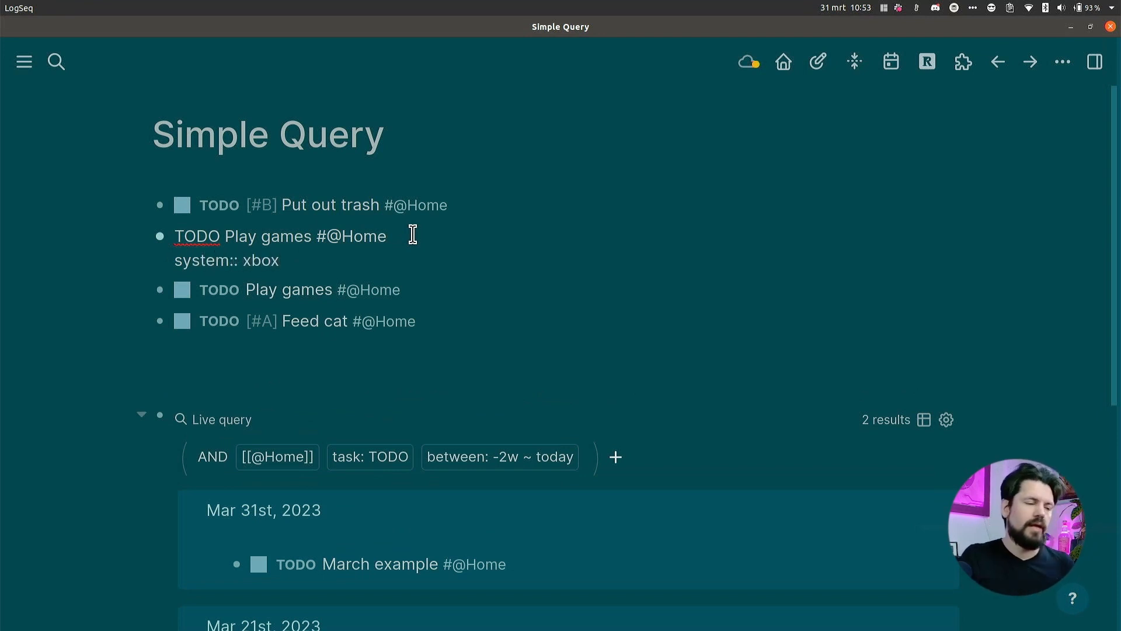
- Add the property "system:: playstation" on a new line inside the second Play games task and finish editing it
{"action": "left_click", "coordinate": [411, 288]}
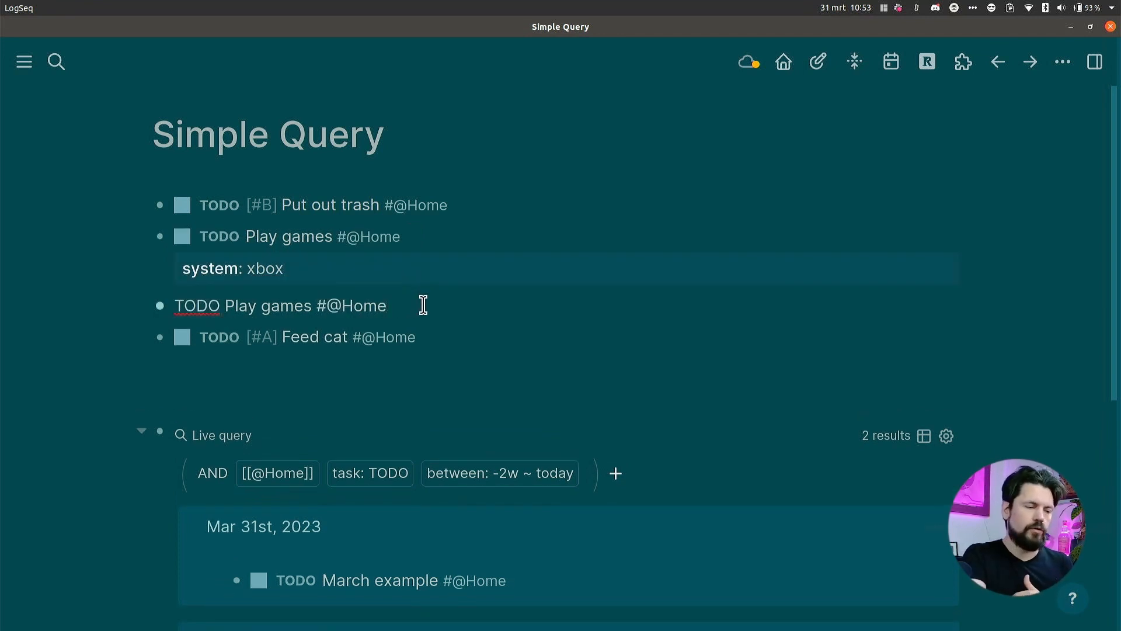
{"action": "key", "text": "shift+Return"}
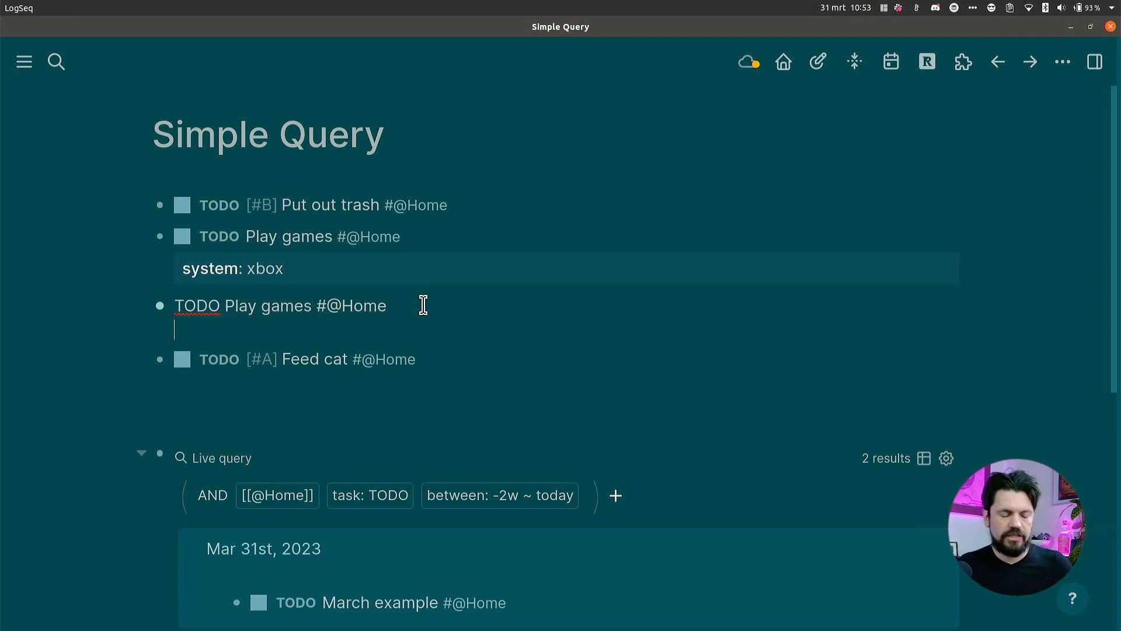
{"action": "type", "text": "::"}
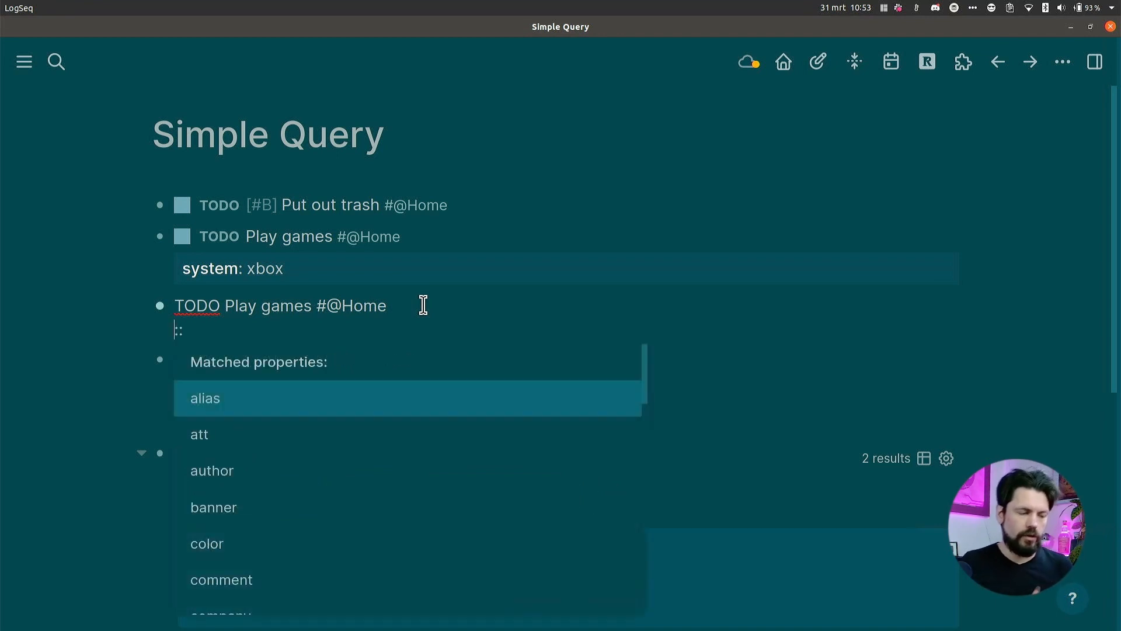
{"action": "type", "text": "sy"}
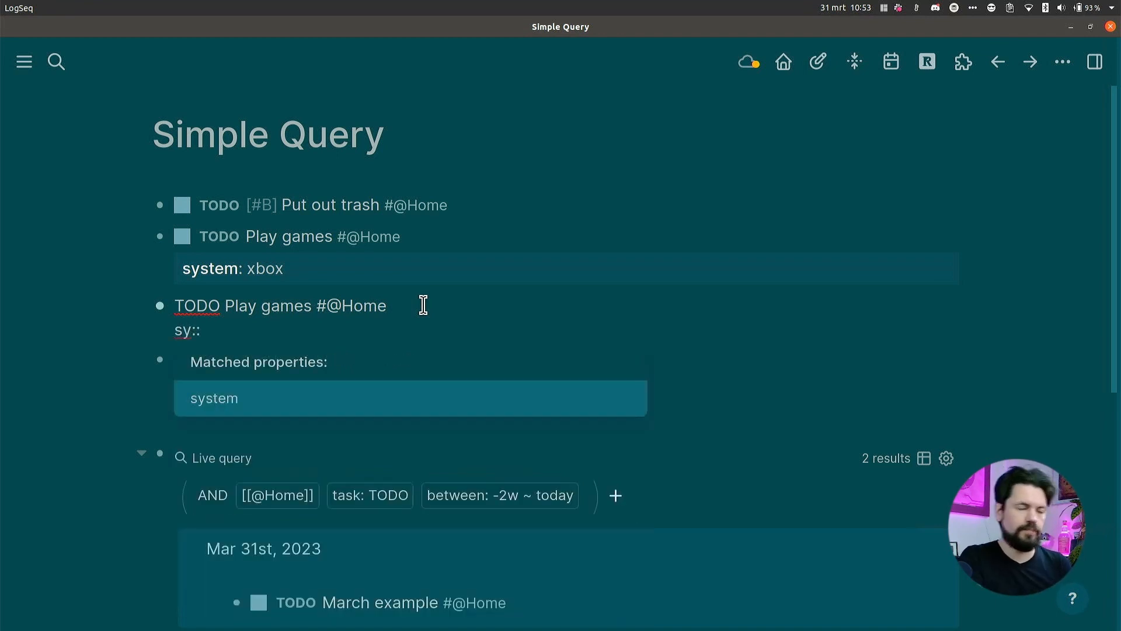
{"action": "key", "text": "Return"}
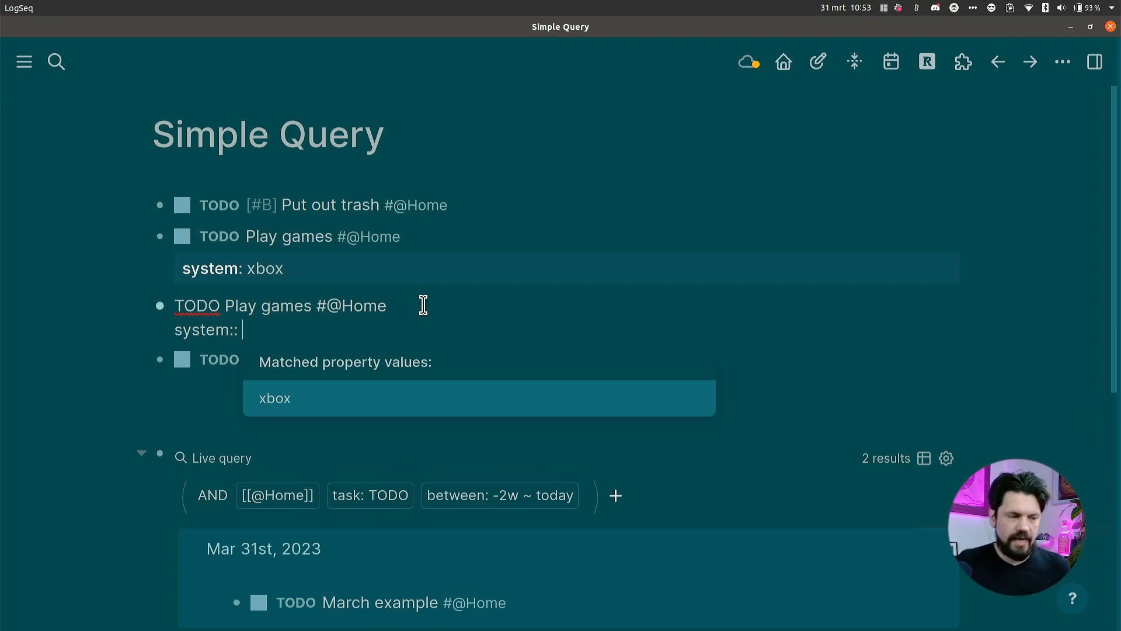
{"action": "type", "text": "playstation"}
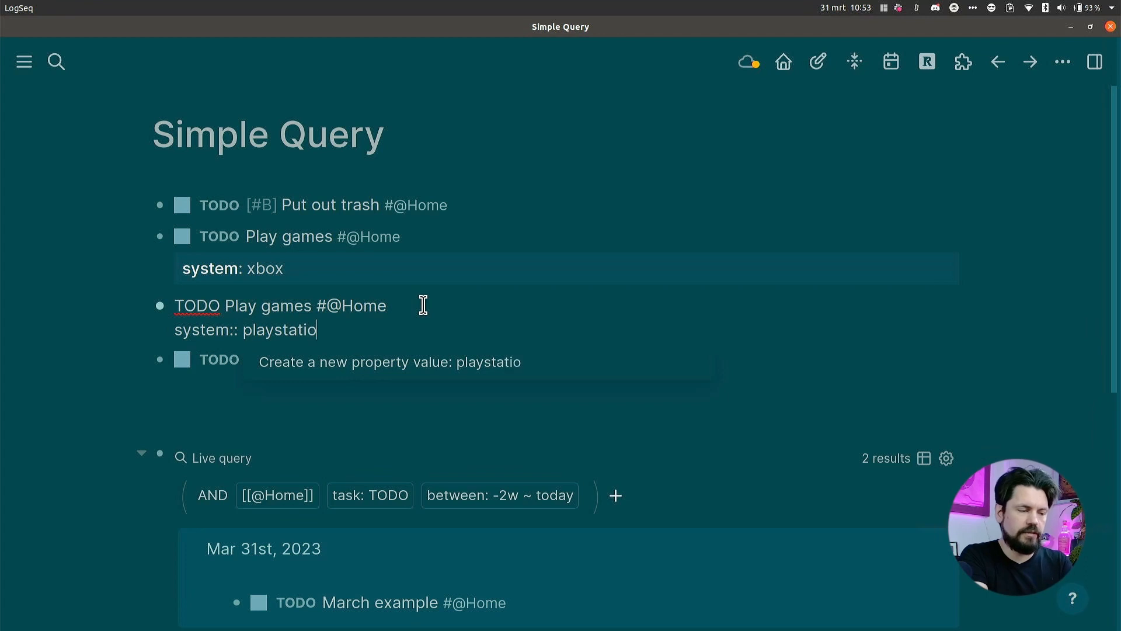
{"action": "left_click", "coordinate": [435, 369]}
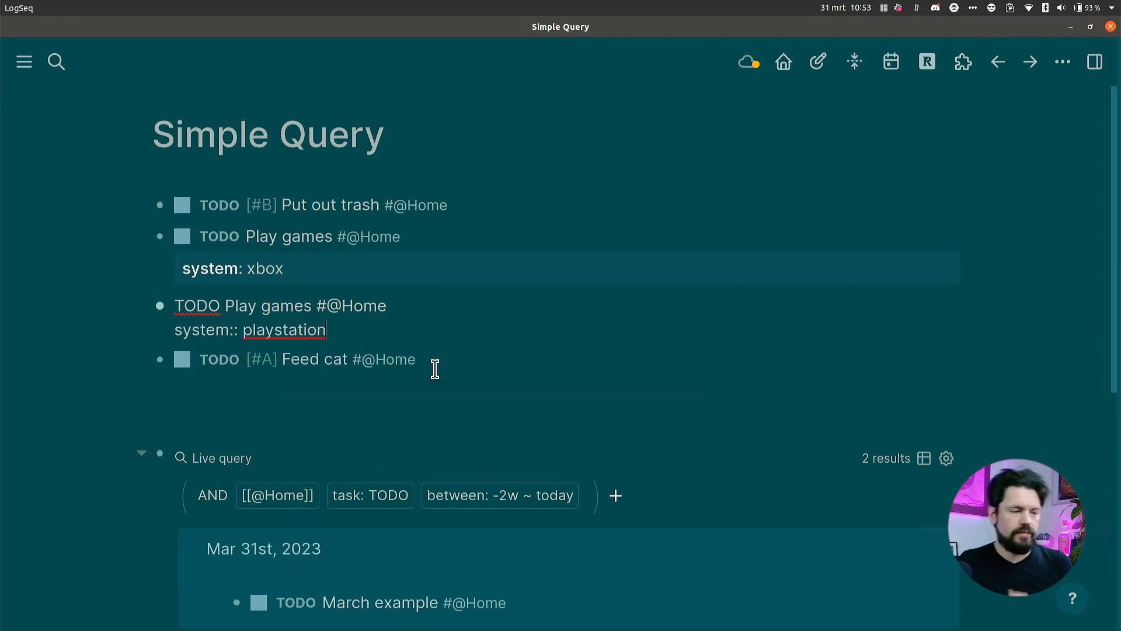
{"action": "left_click", "coordinate": [460, 418]}
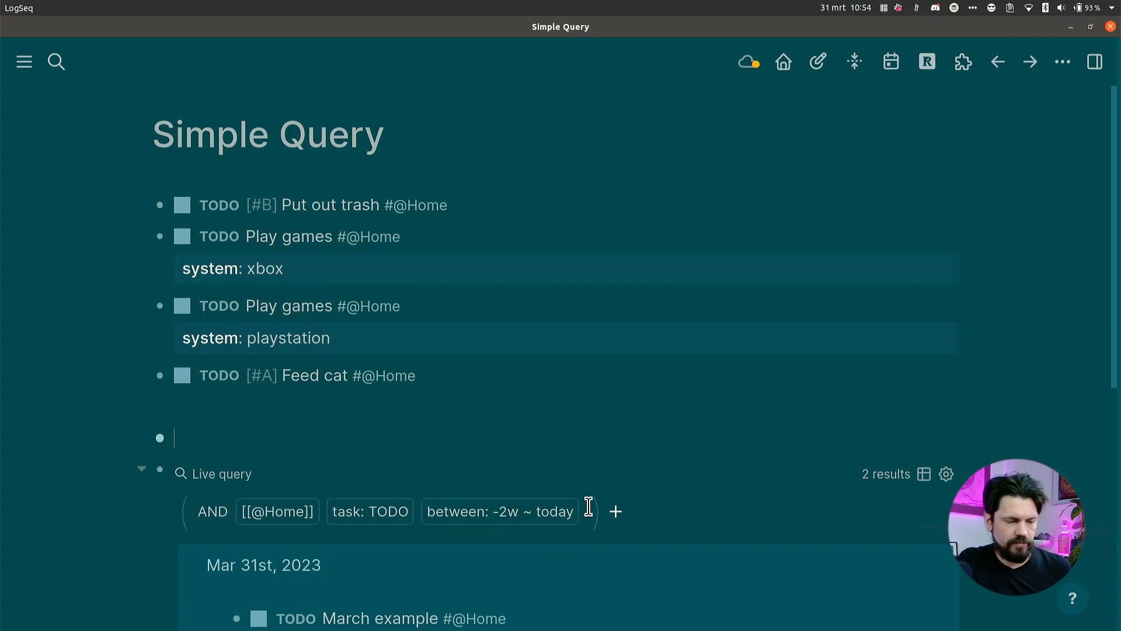
- Delete the between filter from the live query and review the tasks it returns
{"action": "scroll", "coordinate": [523, 431], "scroll_direction": "down", "scroll_amount": 4}
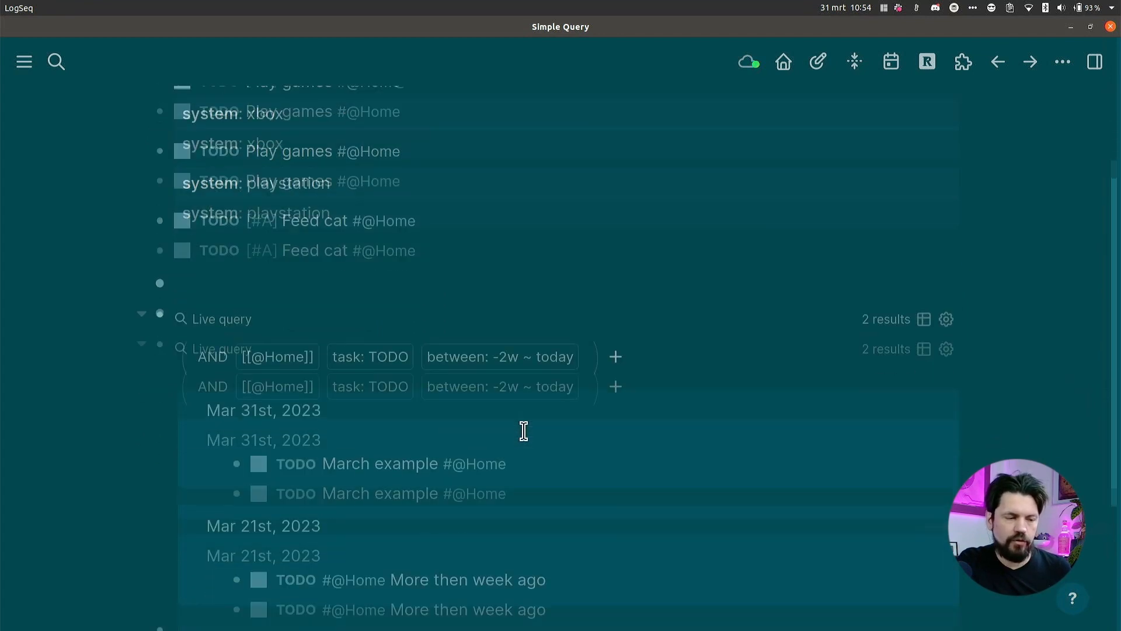
{"action": "left_click", "coordinate": [530, 307]}
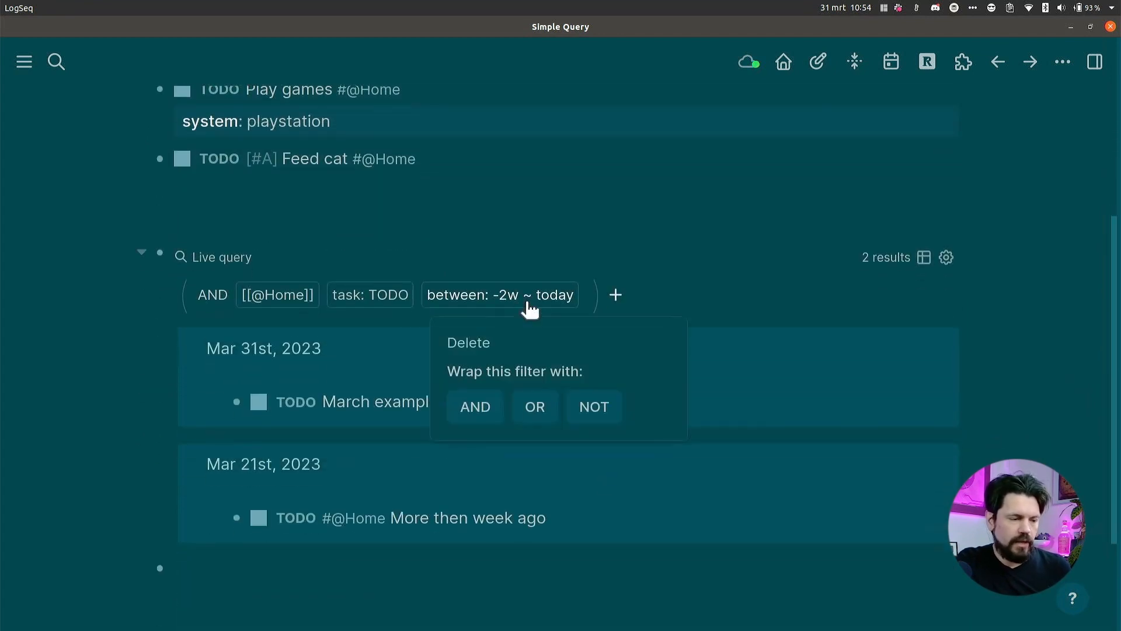
{"action": "left_click", "coordinate": [471, 344]}
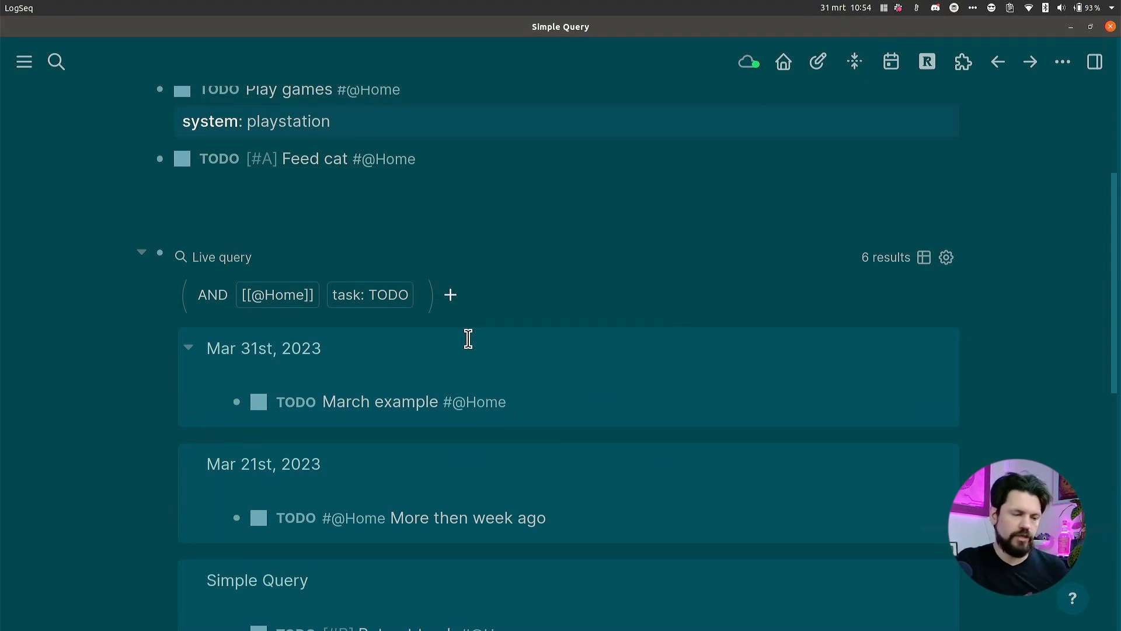
{"action": "scroll", "coordinate": [503, 391], "scroll_direction": "down", "scroll_amount": 5}
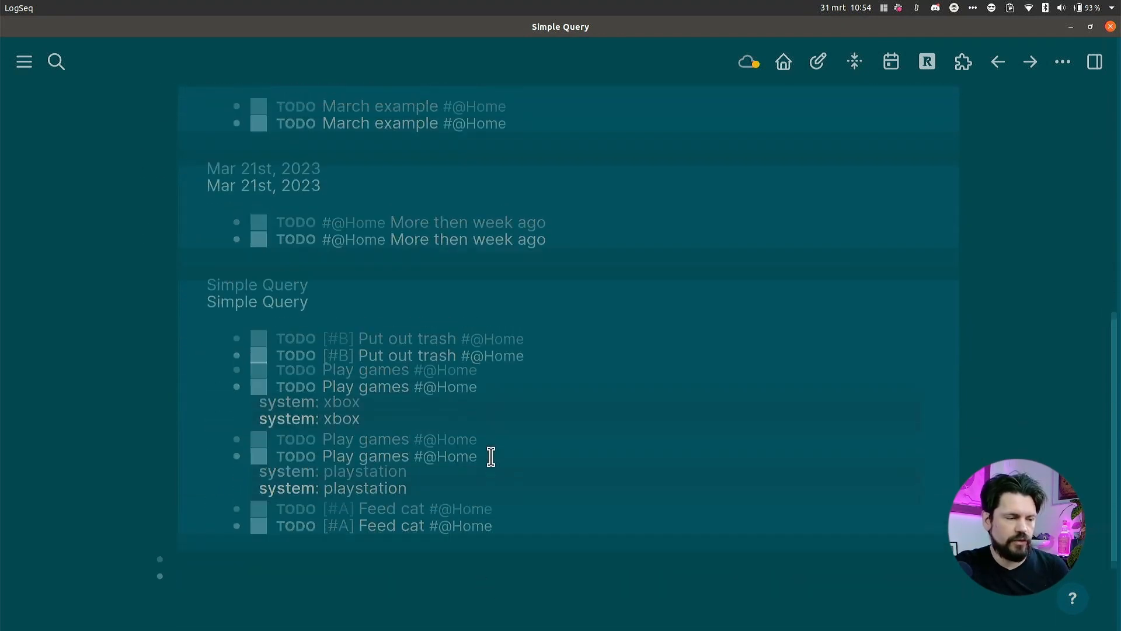
{"action": "scroll", "coordinate": [491, 456], "scroll_direction": "up", "scroll_amount": 3}
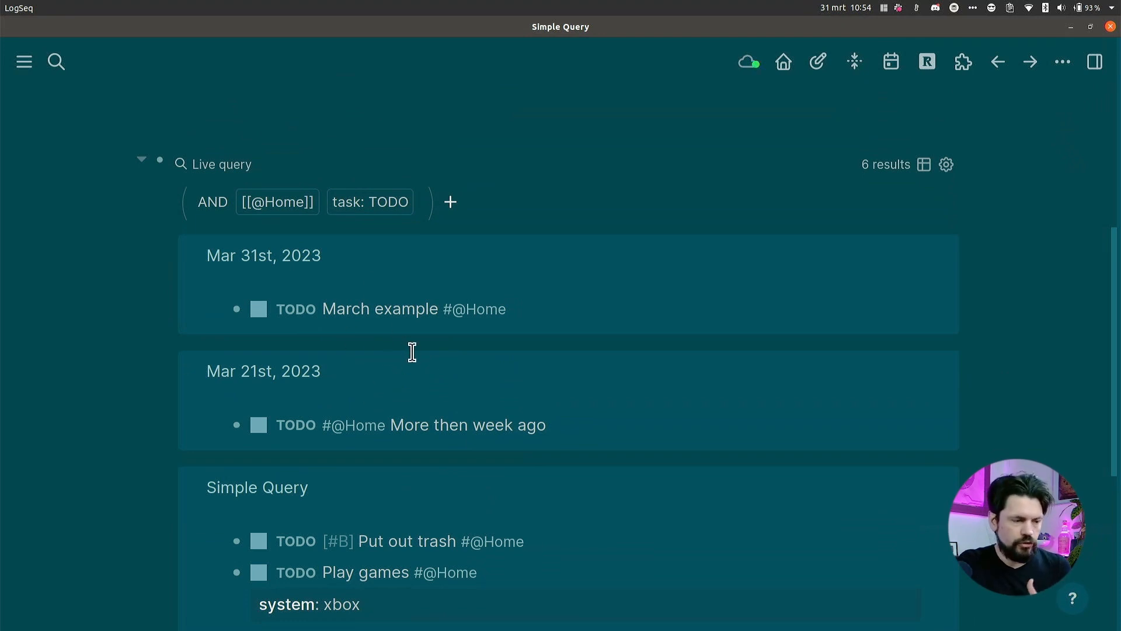
{"action": "scroll", "coordinate": [412, 352], "scroll_direction": "up", "scroll_amount": 3}
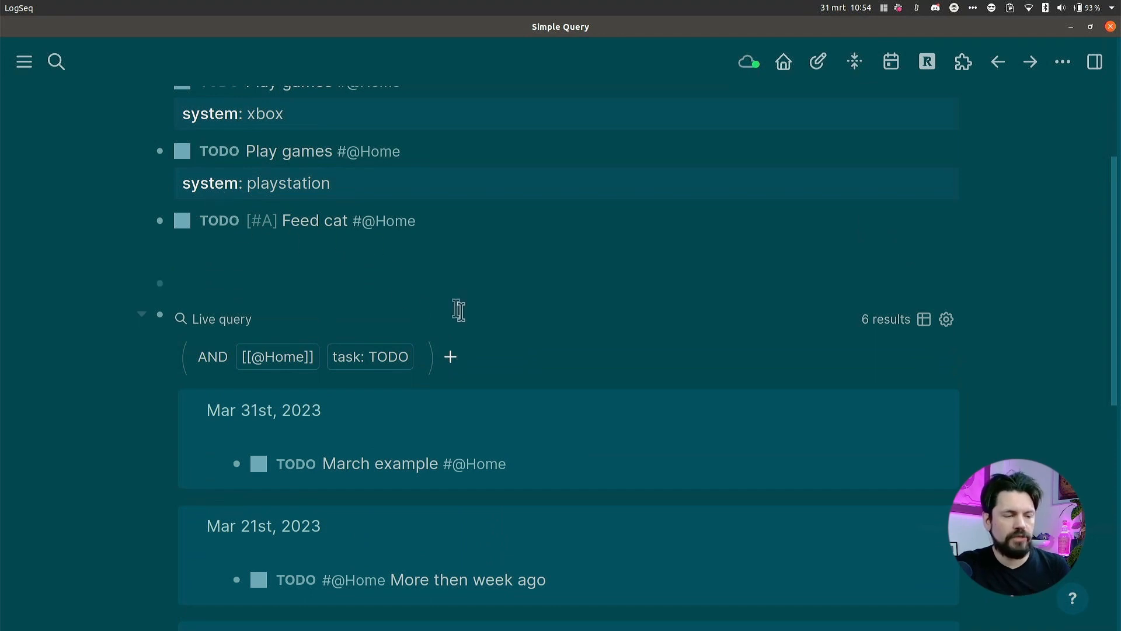
- Add a property filter for system to the live query, selecting all of its values
{"action": "left_click", "coordinate": [452, 356]}
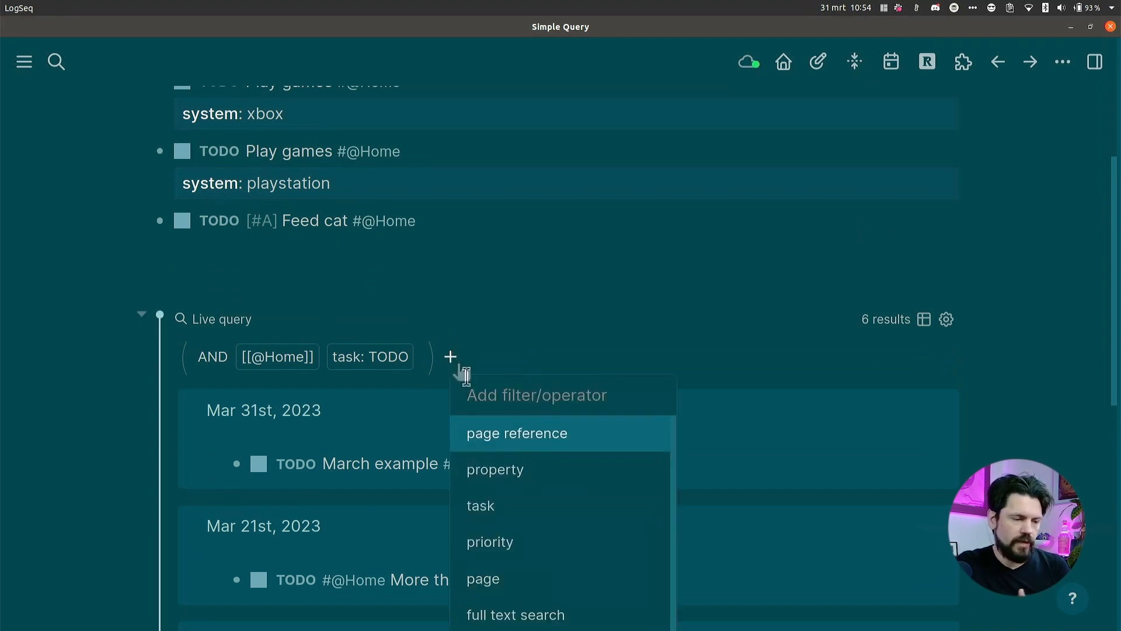
{"action": "left_click", "coordinate": [529, 474]}
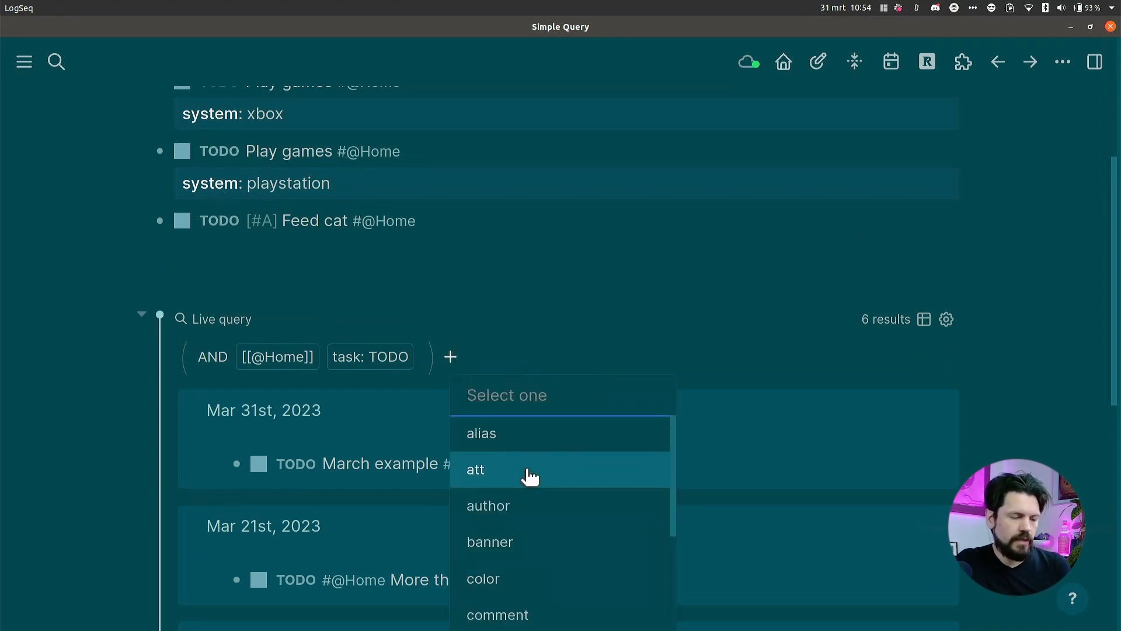
{"action": "type", "text": "sys"}
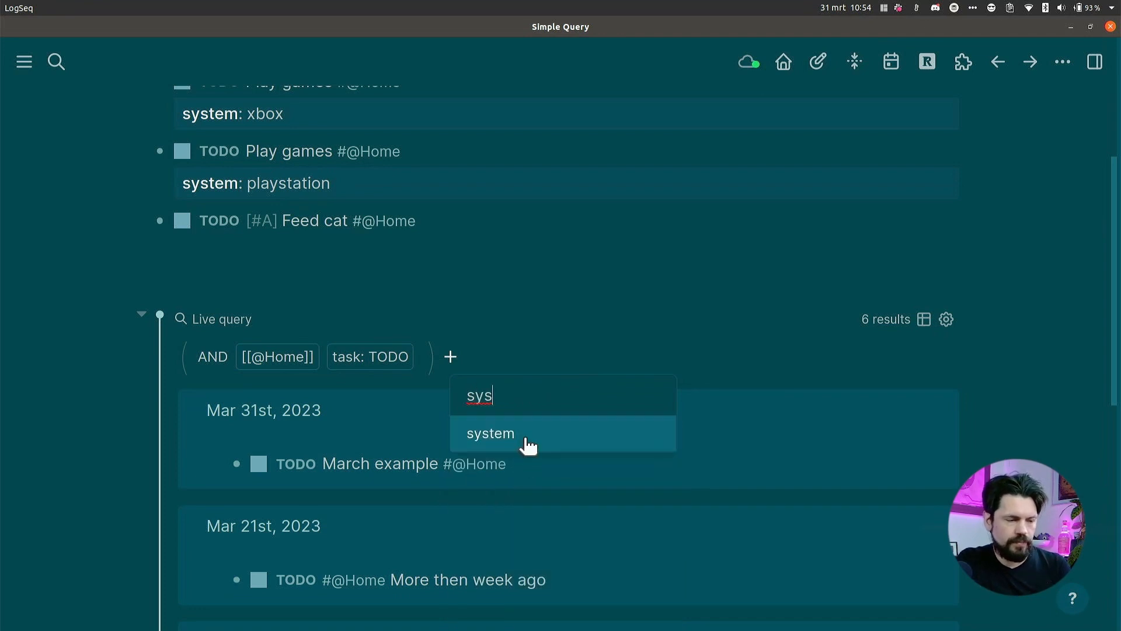
{"action": "left_click", "coordinate": [529, 435]}
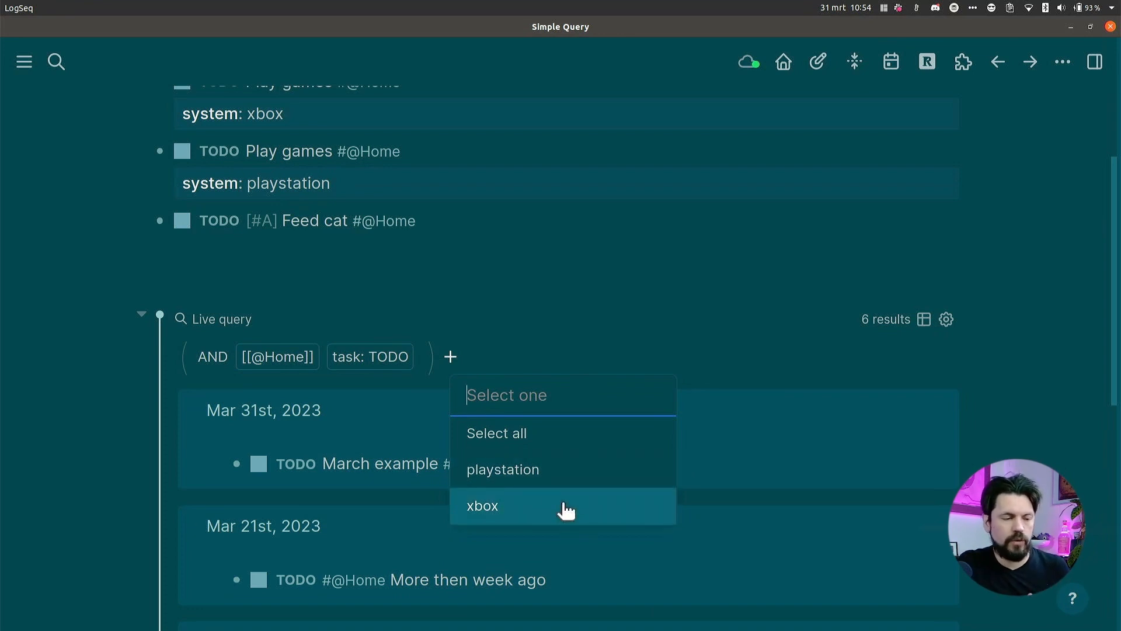
{"action": "left_click", "coordinate": [528, 432]}
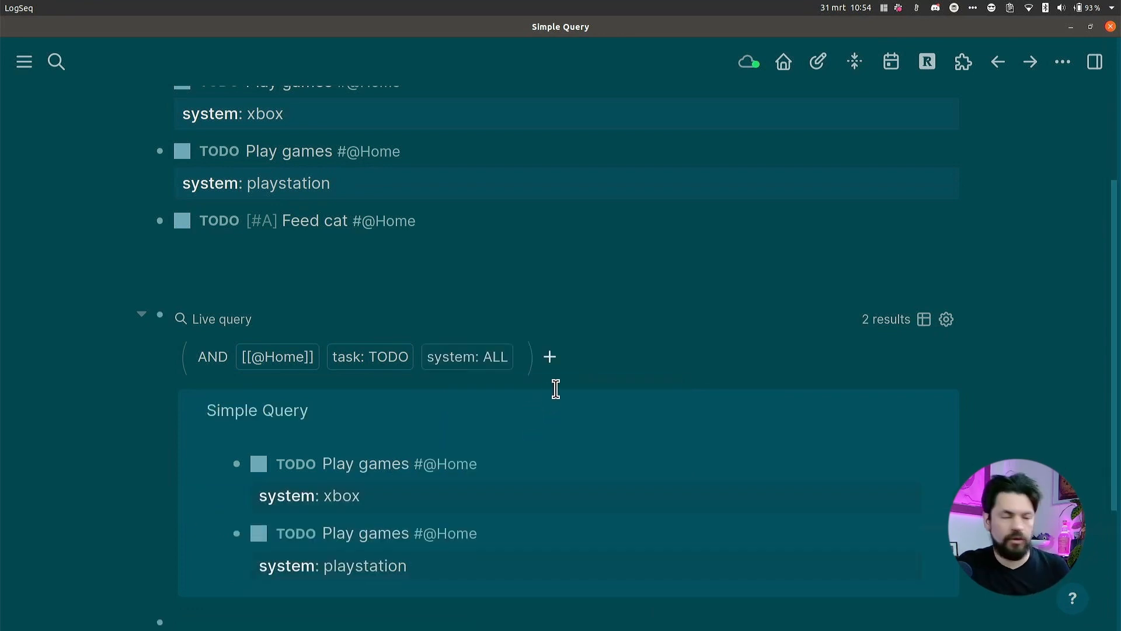
- Inspect the live query's source text for the system property clause and return to the rendered results
{"action": "left_click", "coordinate": [436, 324]}
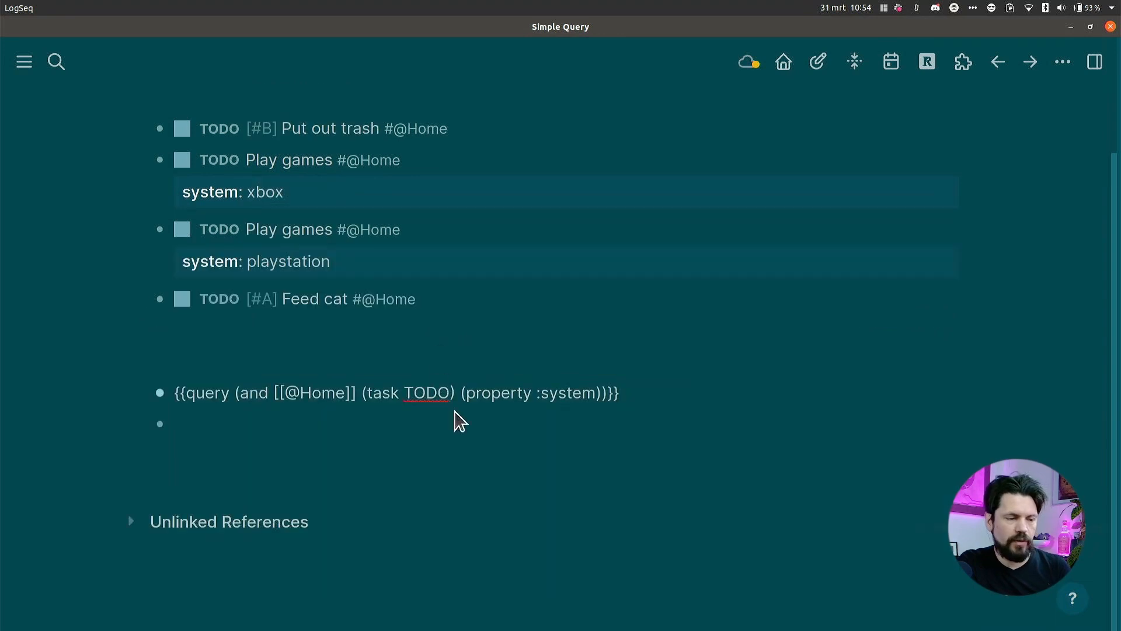
{"action": "left_click", "coordinate": [595, 473]}
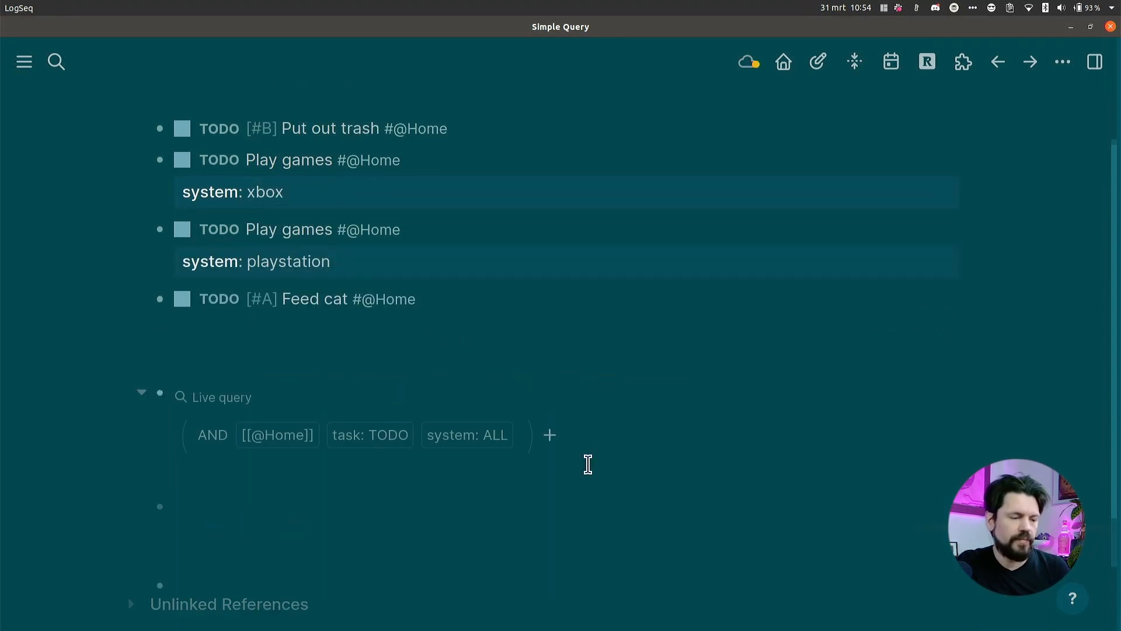
{"action": "scroll", "coordinate": [607, 374], "scroll_direction": "down", "scroll_amount": 4}
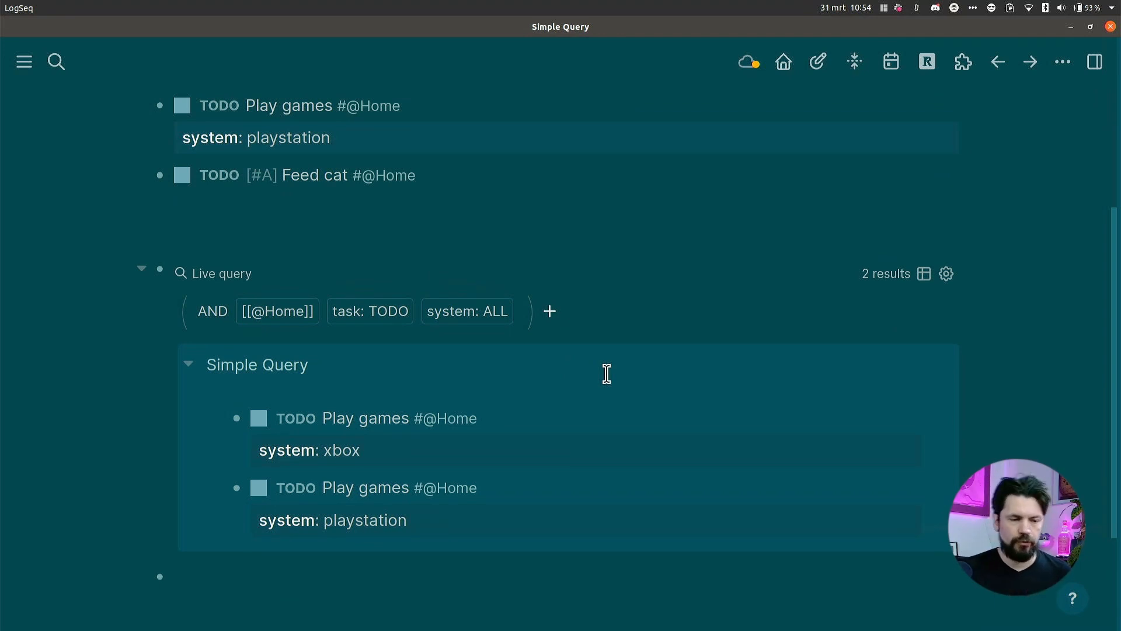
- Show the live query results as a table and hide the page column
{"action": "left_click", "coordinate": [925, 275]}
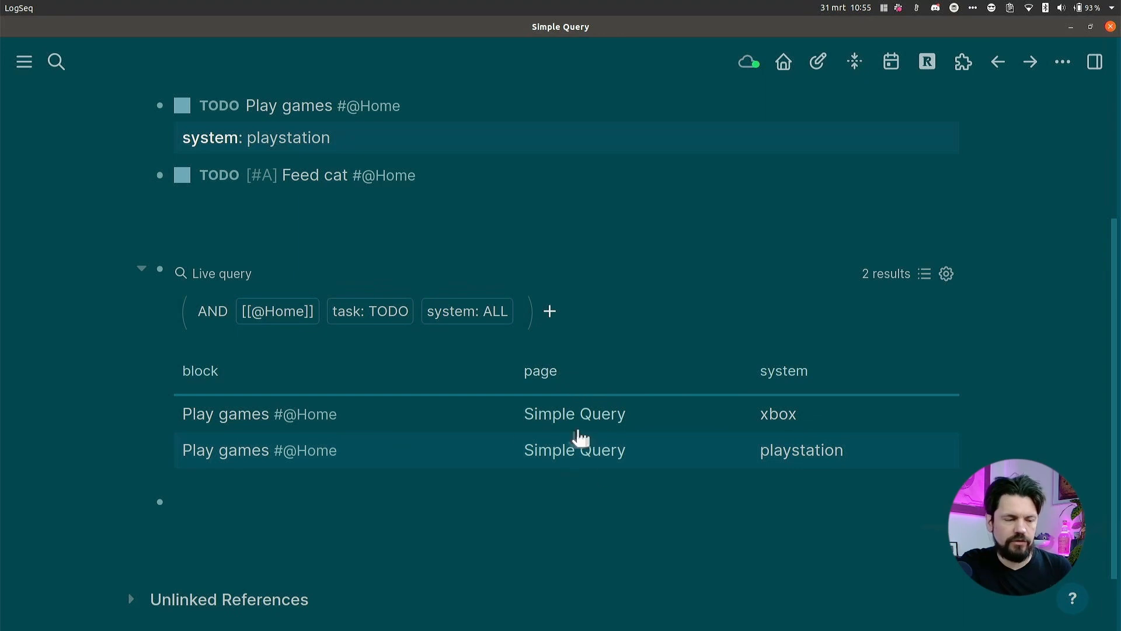
{"action": "left_click", "coordinate": [946, 275]}
{"action": "left_click", "coordinate": [852, 344]}
{"action": "left_click", "coordinate": [809, 546]}
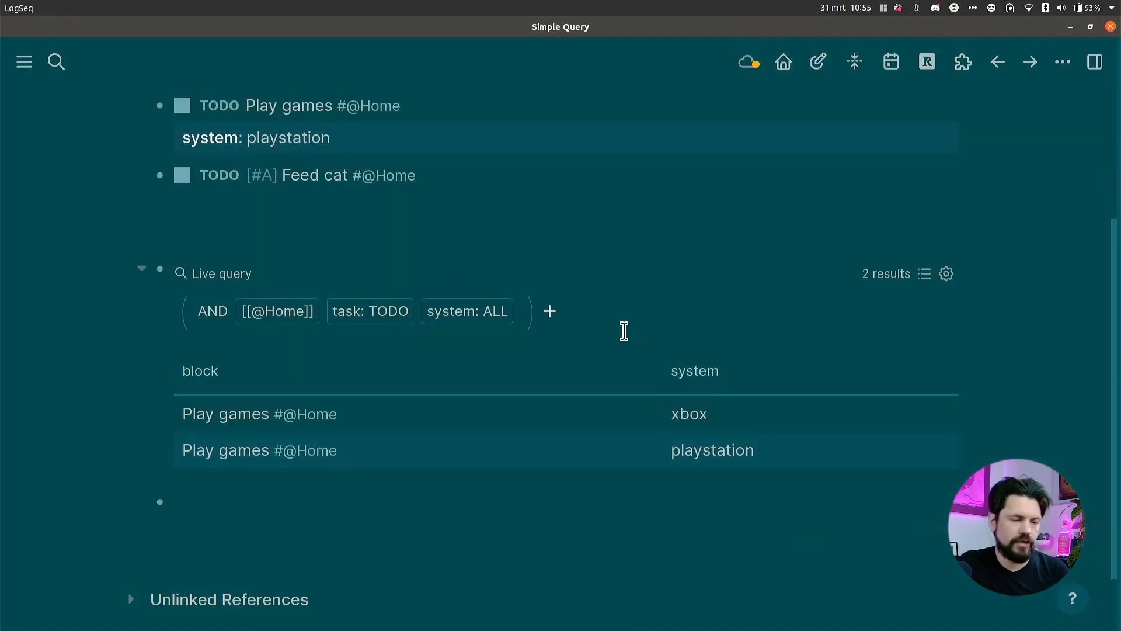
- Sort the query results table by the system column in descending order
{"action": "left_click", "coordinate": [682, 372]}
{"action": "left_click", "coordinate": [686, 374]}
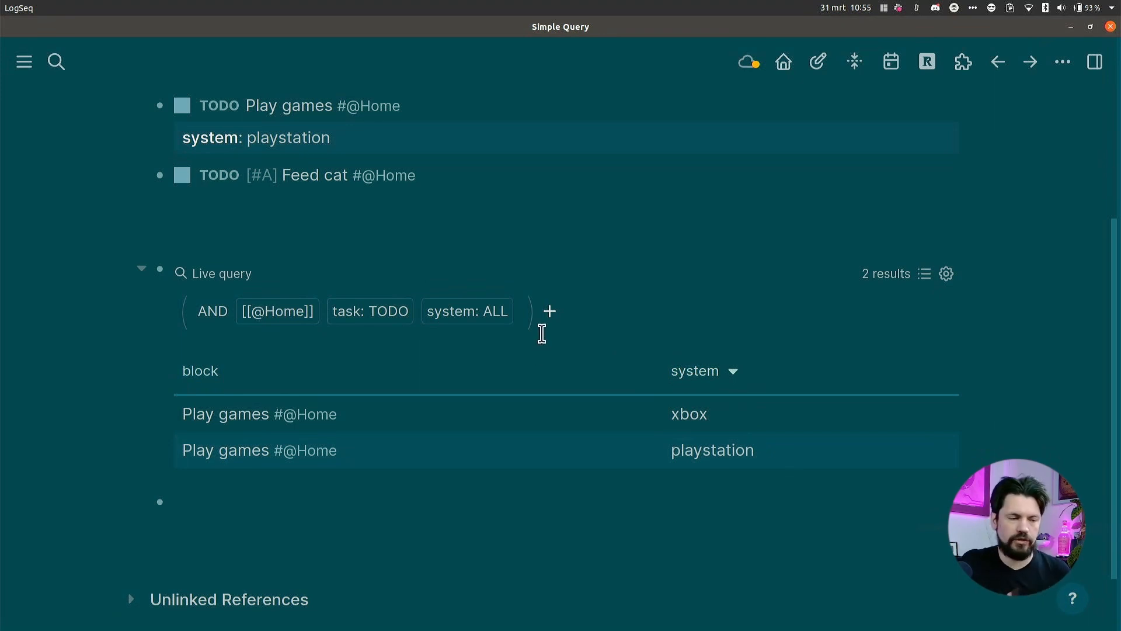
- Replace the query's system: ALL filter with a system property filter set to xbox
{"action": "left_click", "coordinate": [488, 315]}
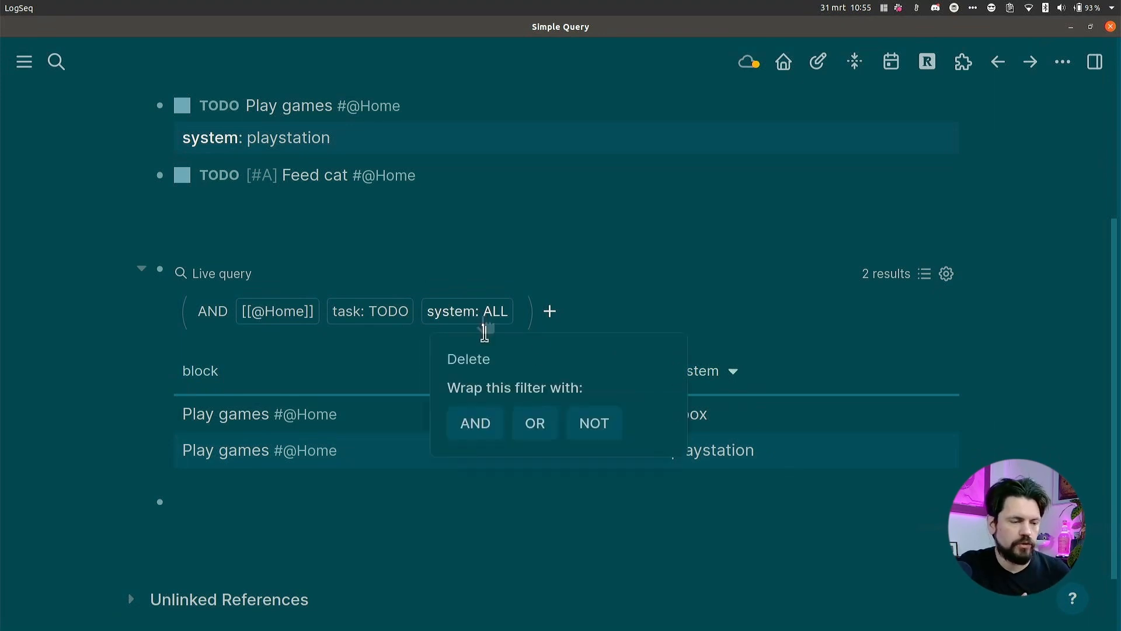
{"action": "left_click", "coordinate": [473, 362]}
{"action": "left_click", "coordinate": [451, 312]}
{"action": "left_click", "coordinate": [509, 423]}
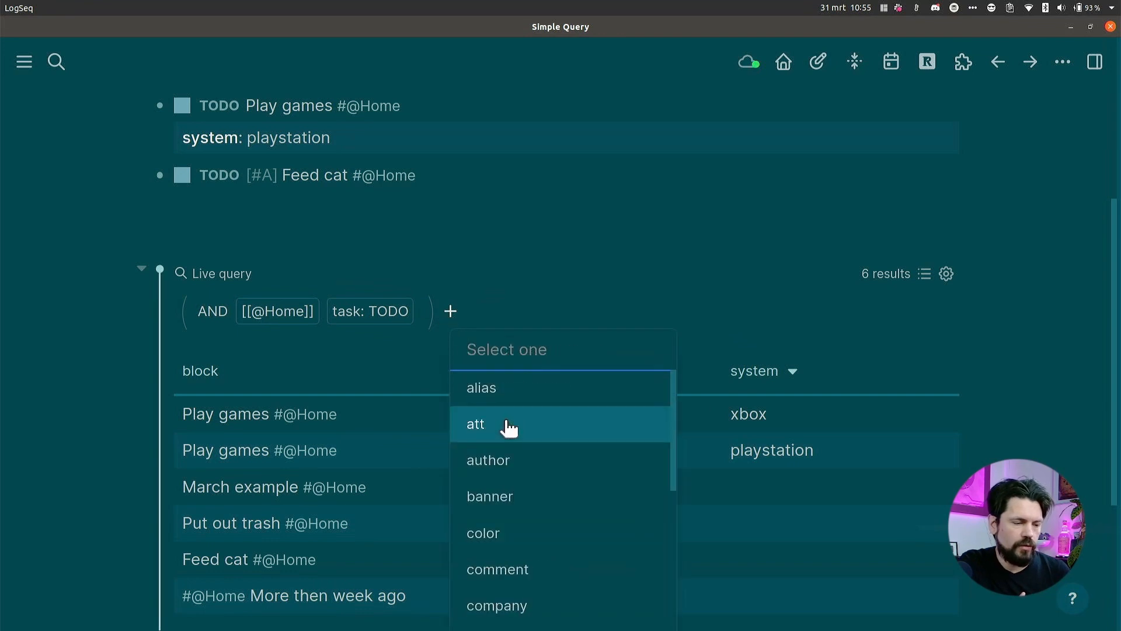
{"action": "type", "text": "sy"}
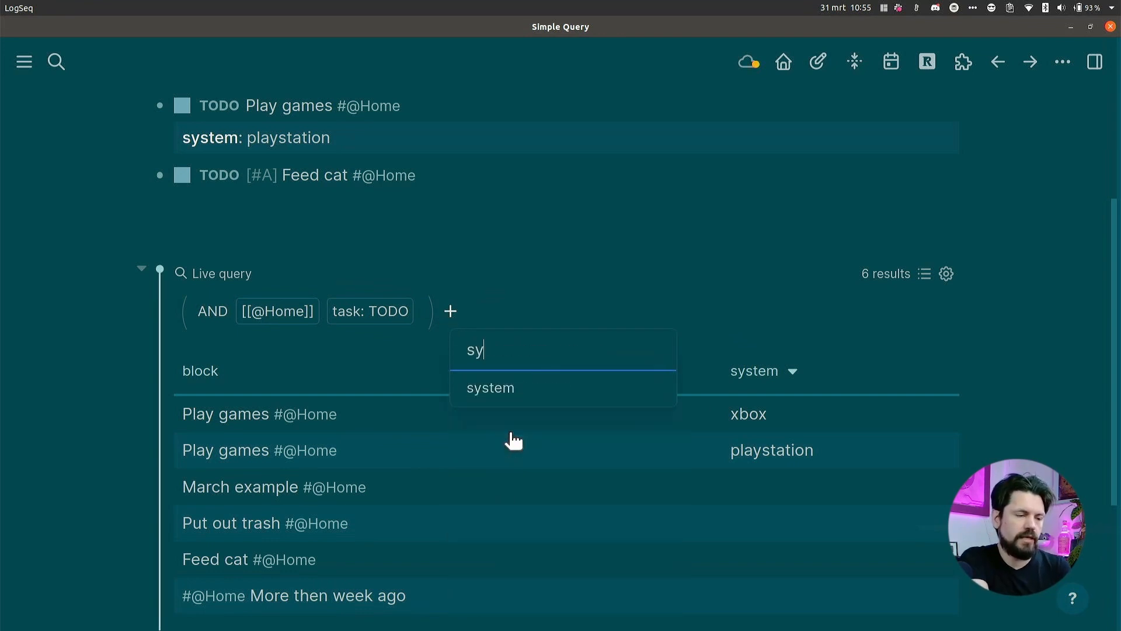
{"action": "left_click", "coordinate": [543, 398]}
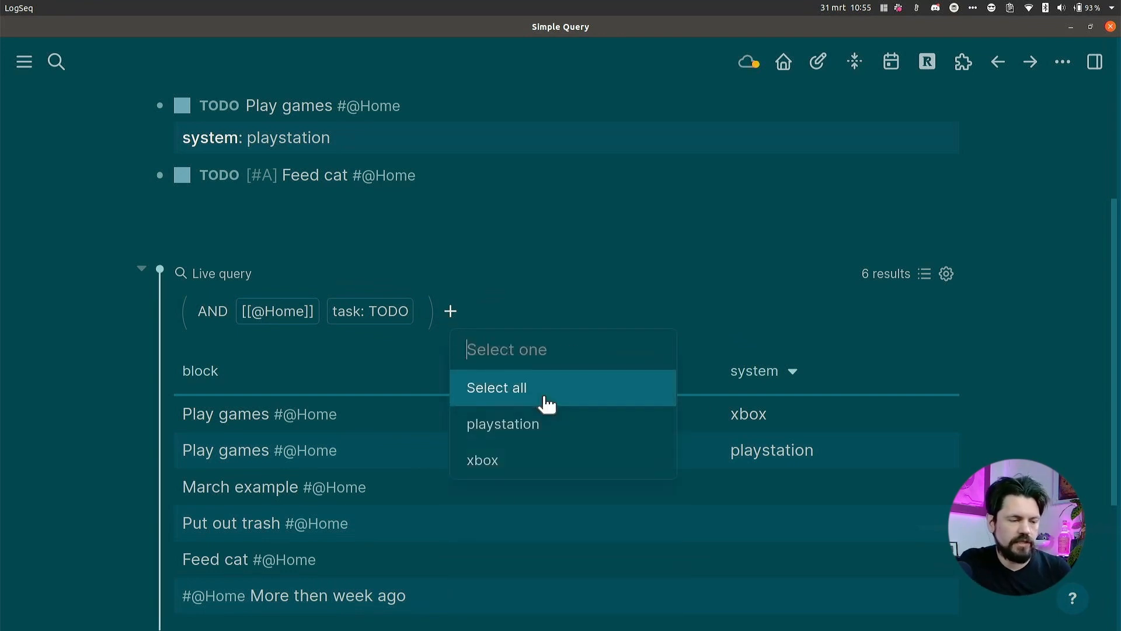
{"action": "left_click", "coordinate": [529, 459]}
{"action": "left_click", "coordinate": [609, 473]}
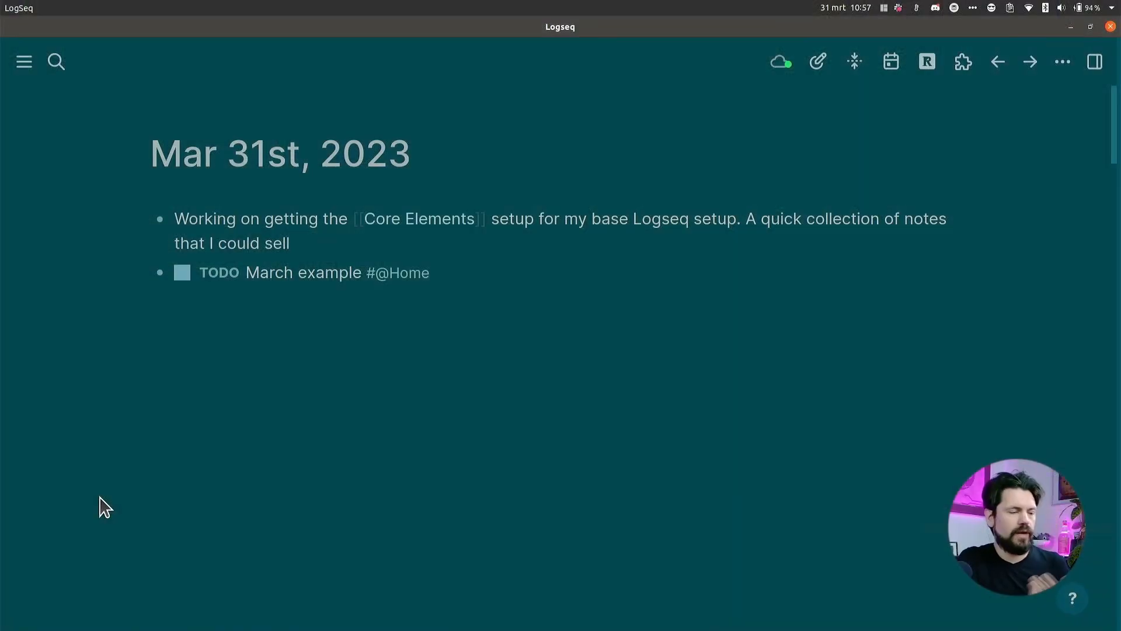
- Insert a block with the property "hours:: 8" above the first block of the Mar 31st, 2023 journal page
{"action": "left_click", "coordinate": [187, 220]}
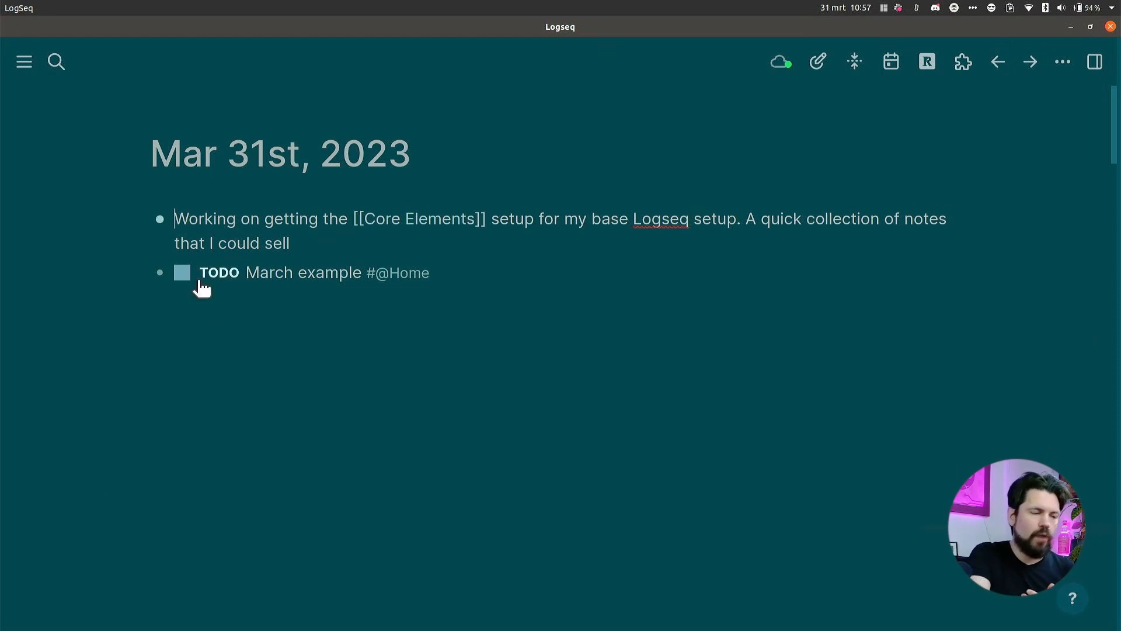
{"action": "key", "text": "Return"}
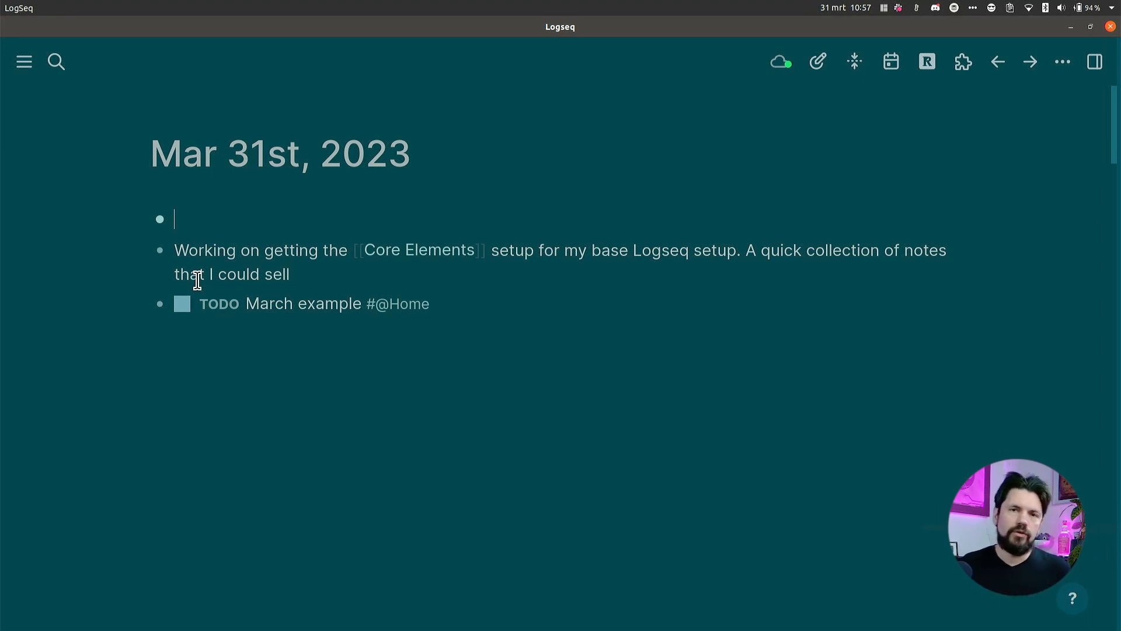
{"action": "type", "text": "hours::"}
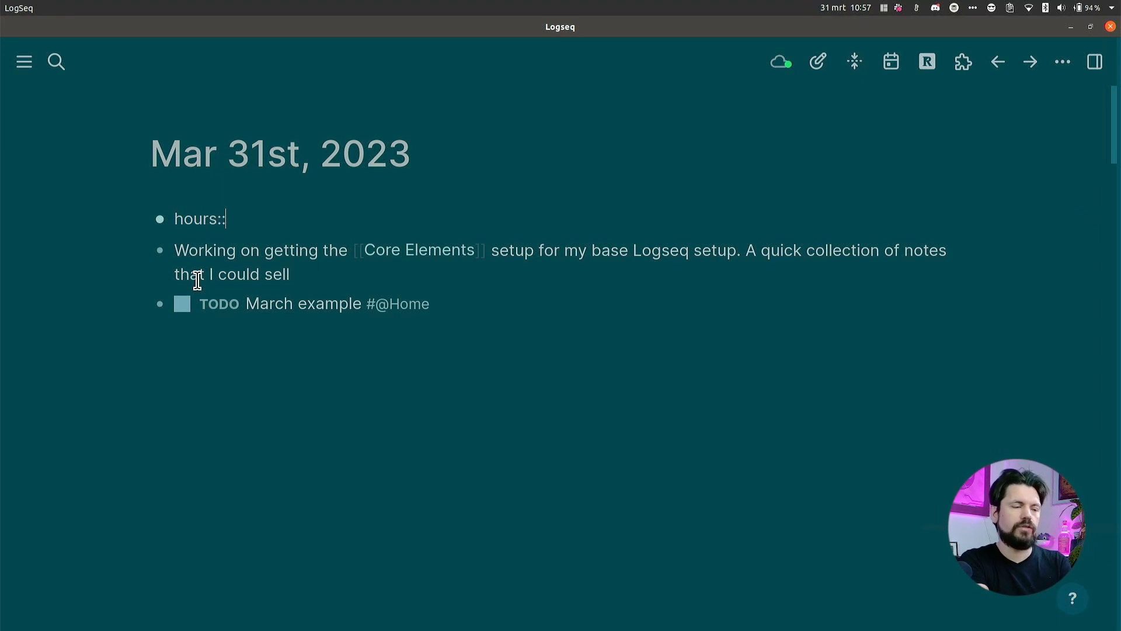
{"action": "type", "text": " 8"}
{"action": "left_click", "coordinate": [302, 352]}
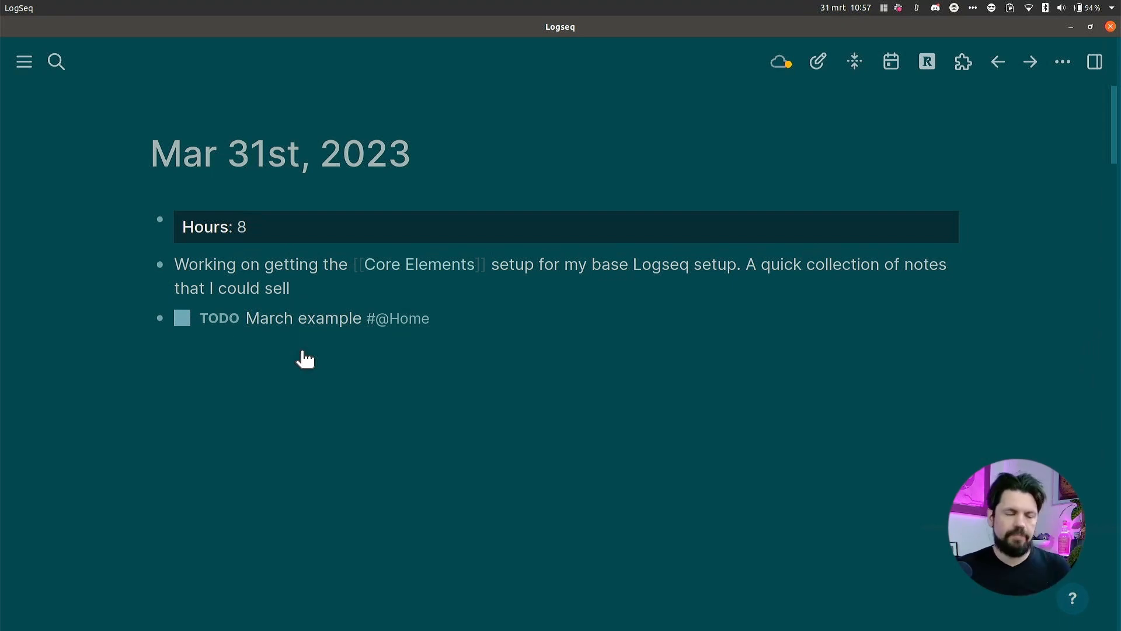
{"action": "scroll", "coordinate": [304, 358], "scroll_direction": "down", "scroll_amount": 10}
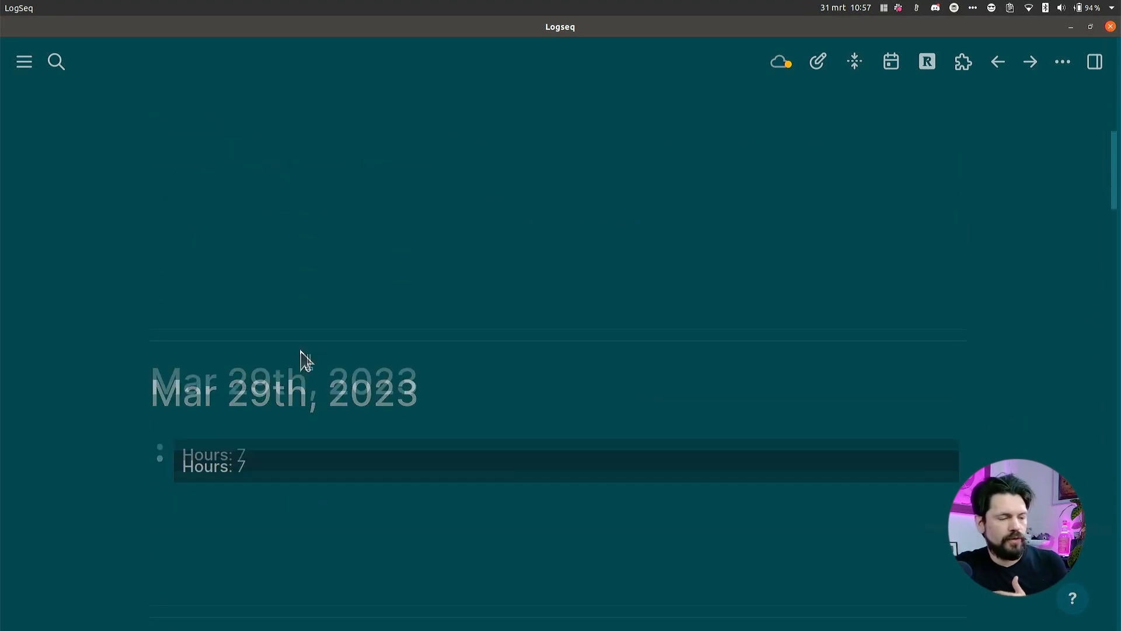
- Open the Hours property page from the hours property in the Mar 31st, 2023 journal
{"action": "scroll", "coordinate": [289, 377], "scroll_direction": "up", "scroll_amount": 9}
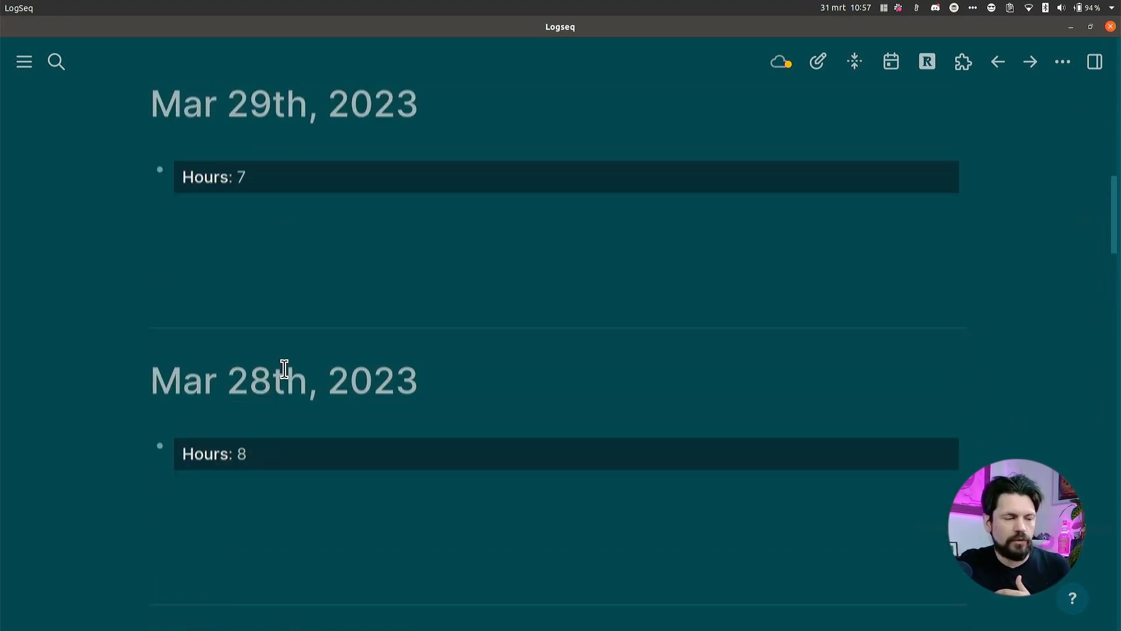
{"action": "scroll", "coordinate": [286, 376], "scroll_direction": "up", "scroll_amount": 5}
{"action": "double_click", "coordinate": [205, 231]}
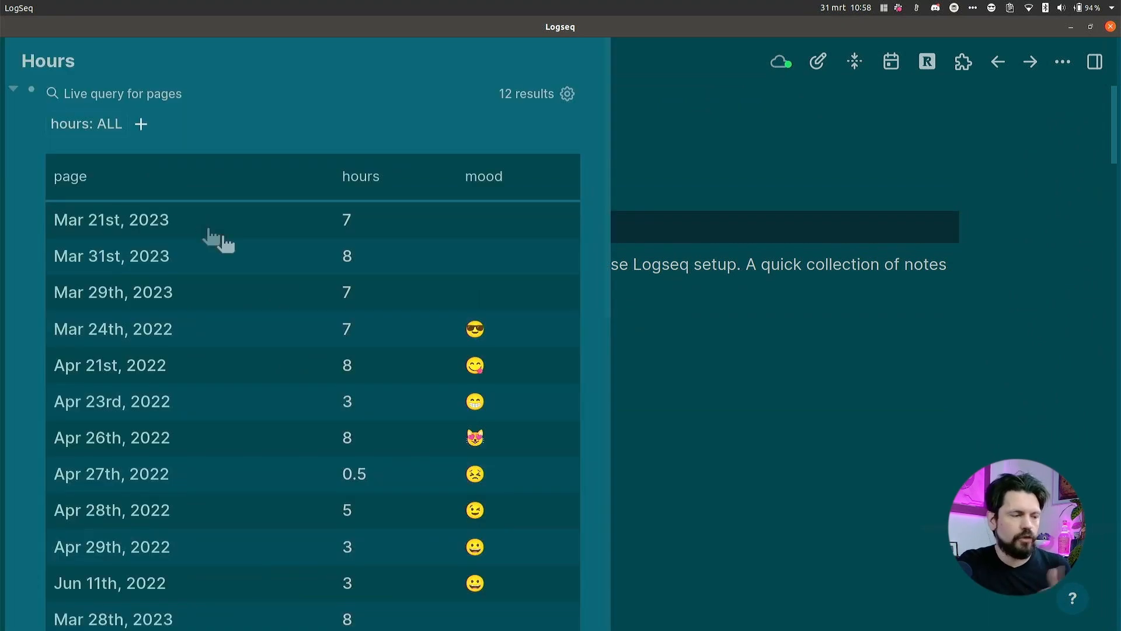
{"action": "double_click", "coordinate": [217, 229]}
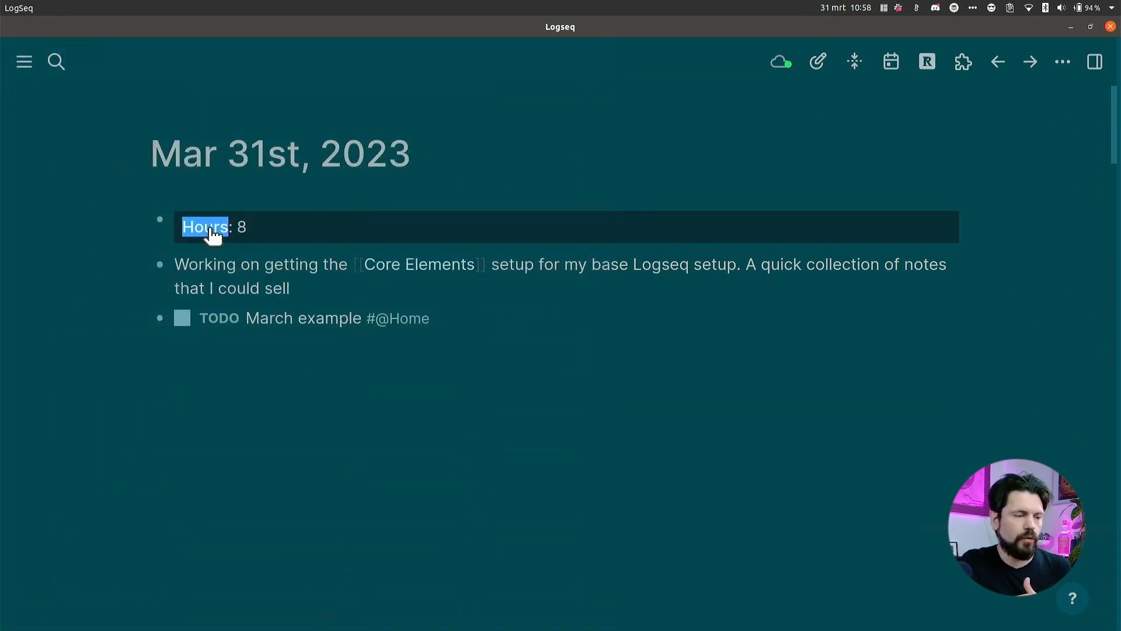
{"action": "left_click", "coordinate": [218, 229]}
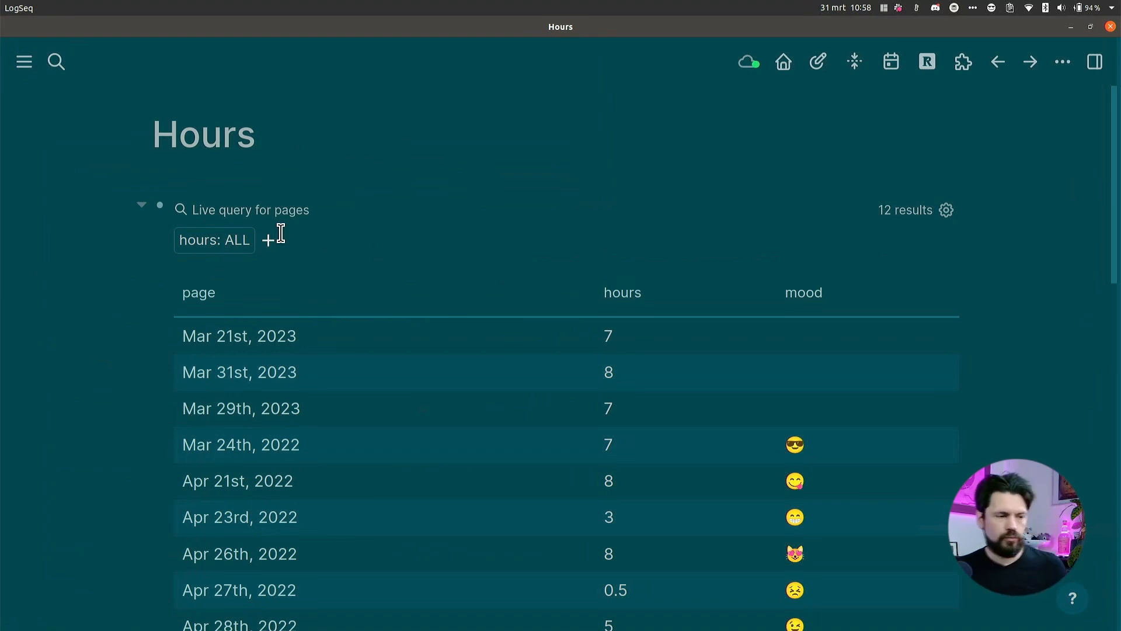
- Replace the existing blocks on the Hours page, including the old page-property query, with a new empty live query
{"action": "left_click", "coordinate": [230, 205]}
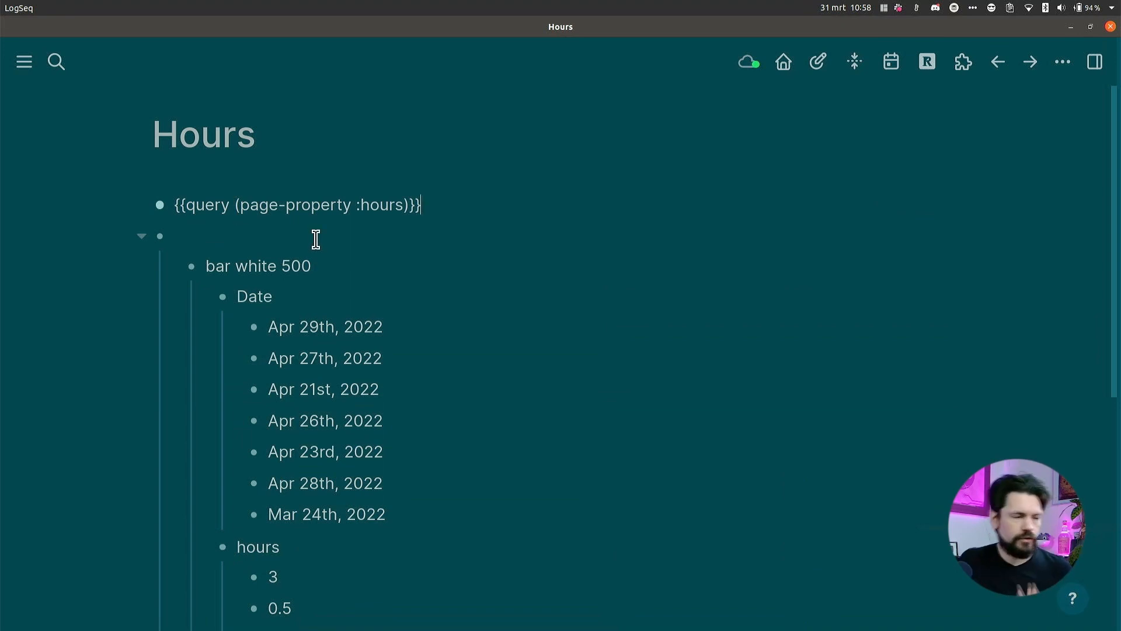
{"action": "key", "text": "ctrl+a"}
{"action": "key", "text": "BackSpace"}
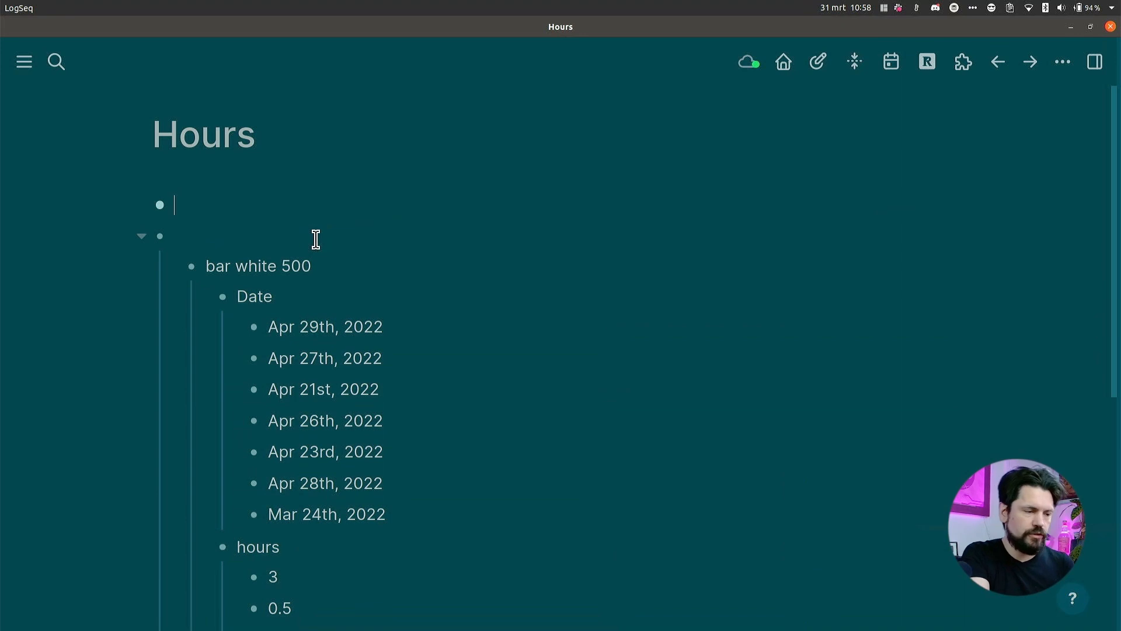
{"action": "type", "text": "/qu"}
{"action": "key", "text": "Return"}
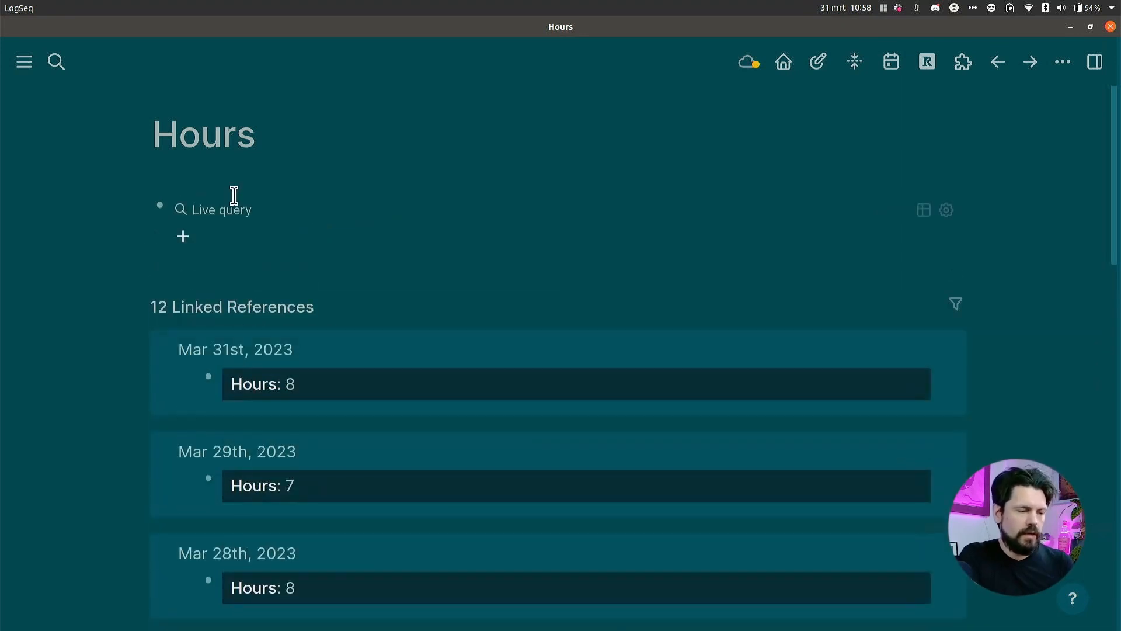
- Set the live query to find pages and add a property filter for hours with the value ALL
{"action": "left_click", "coordinate": [183, 238]}
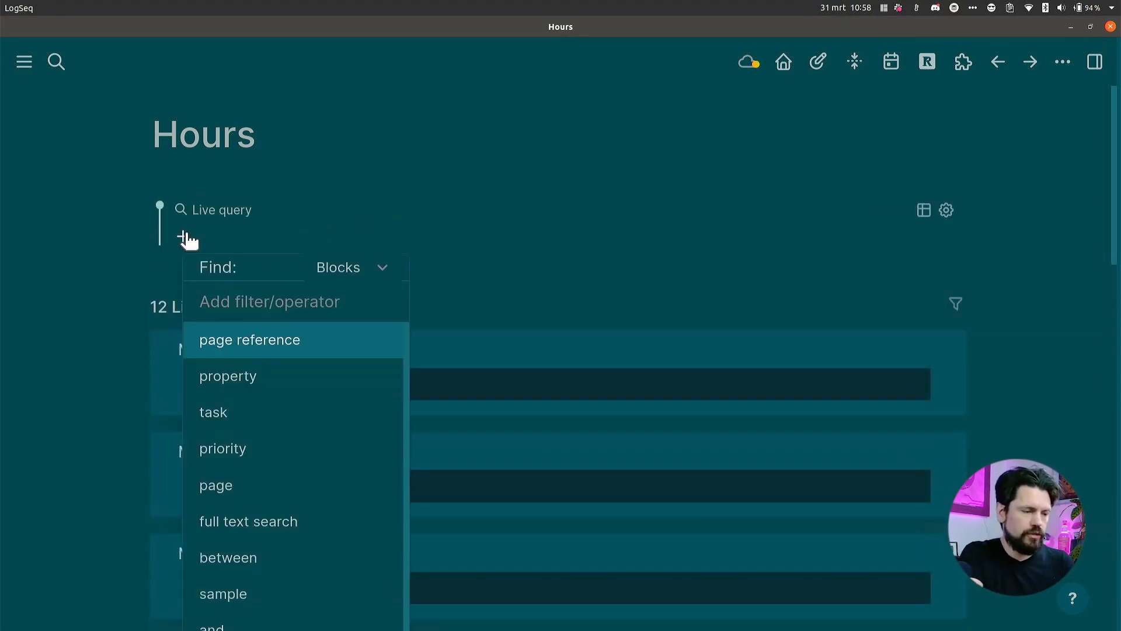
{"action": "scroll", "coordinate": [245, 393], "scroll_direction": "down", "scroll_amount": 1}
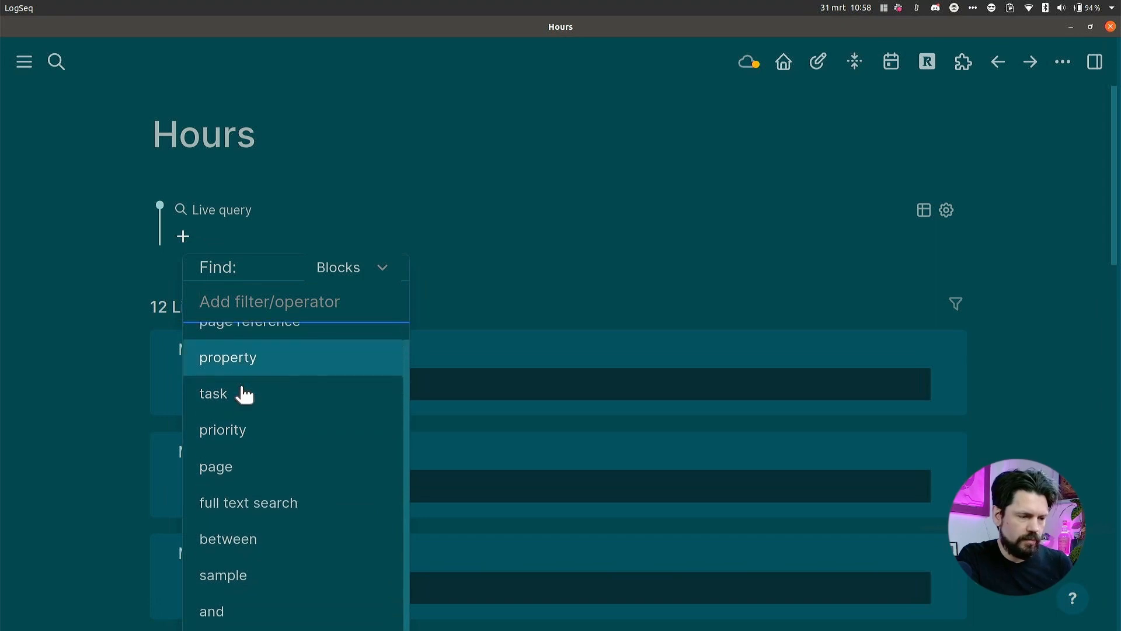
{"action": "left_click", "coordinate": [358, 270]}
{"action": "left_click", "coordinate": [349, 314]}
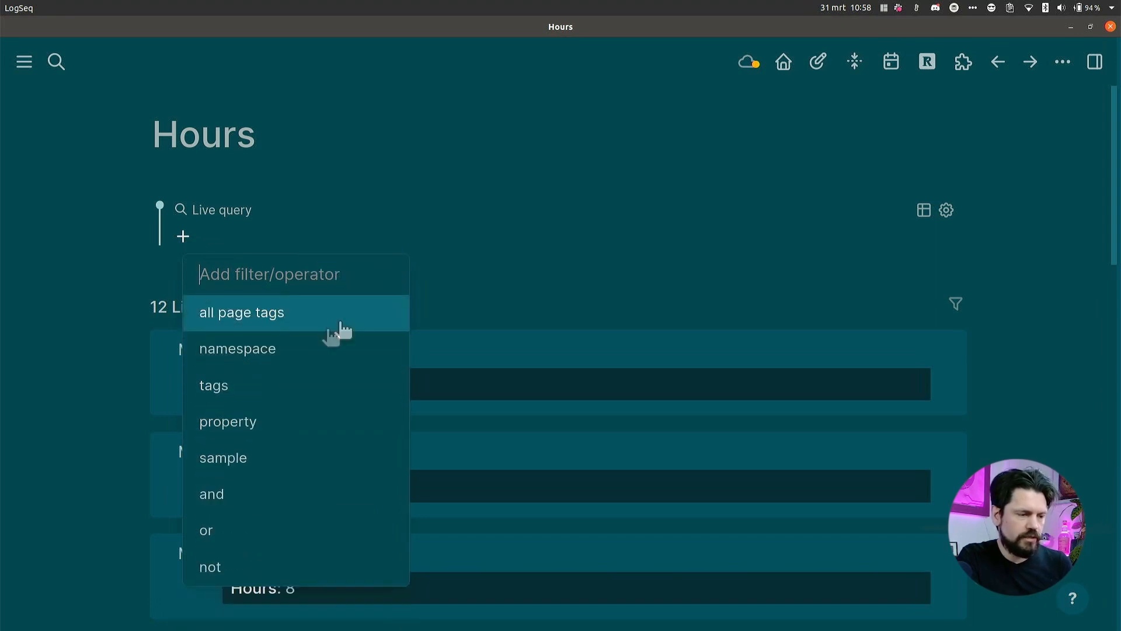
{"action": "left_click", "coordinate": [251, 430]}
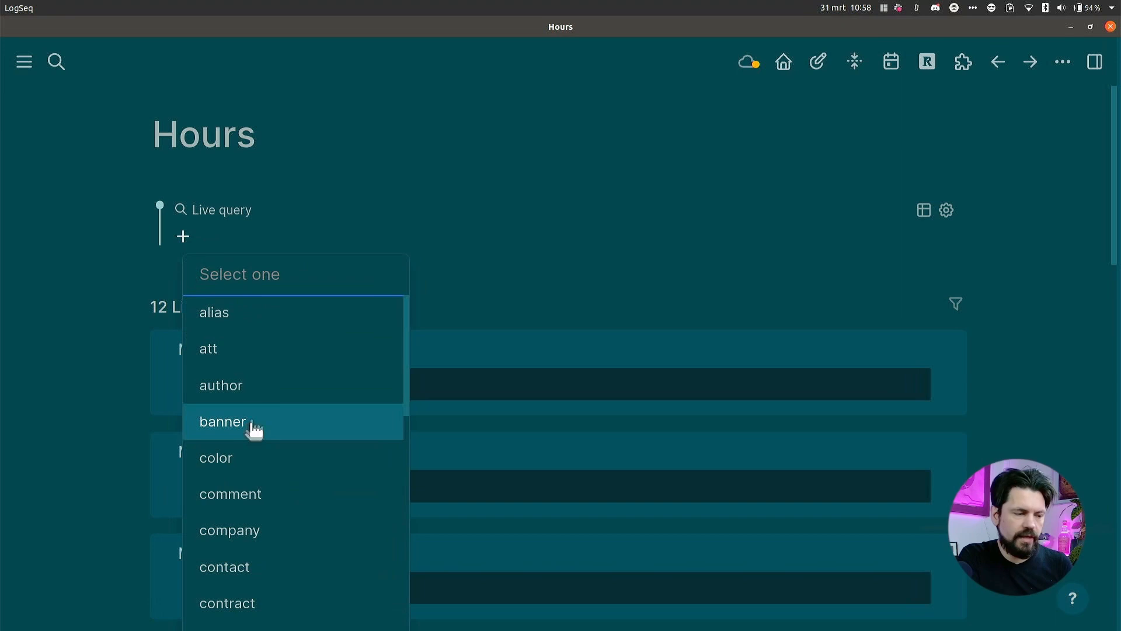
{"action": "type", "text": "hou"}
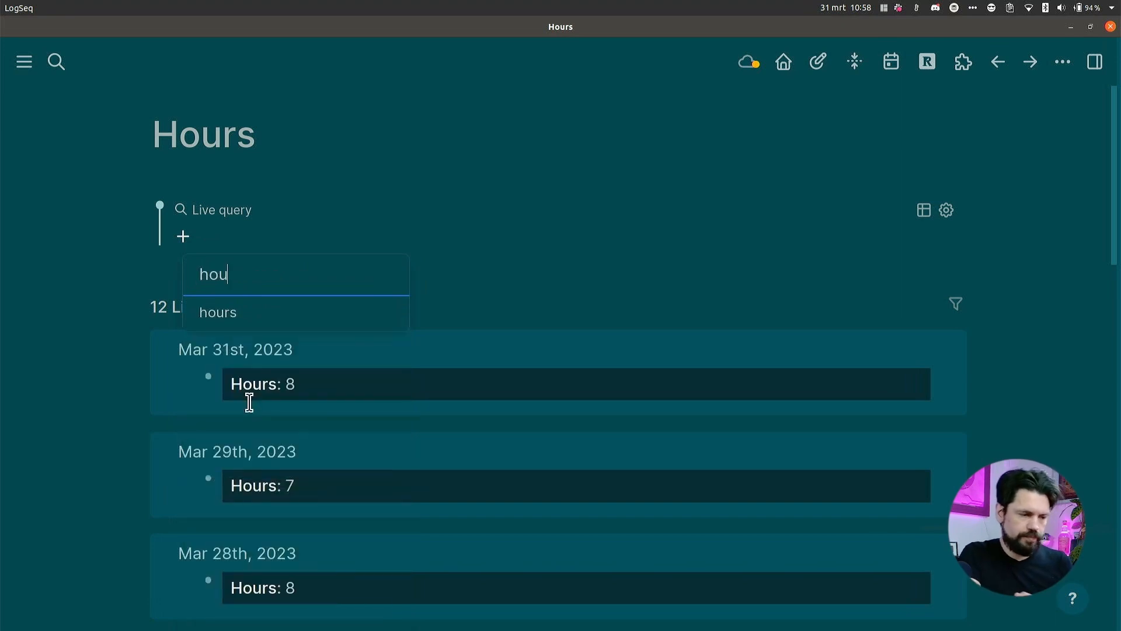
{"action": "left_click", "coordinate": [269, 324]}
{"action": "left_click", "coordinate": [269, 324]}
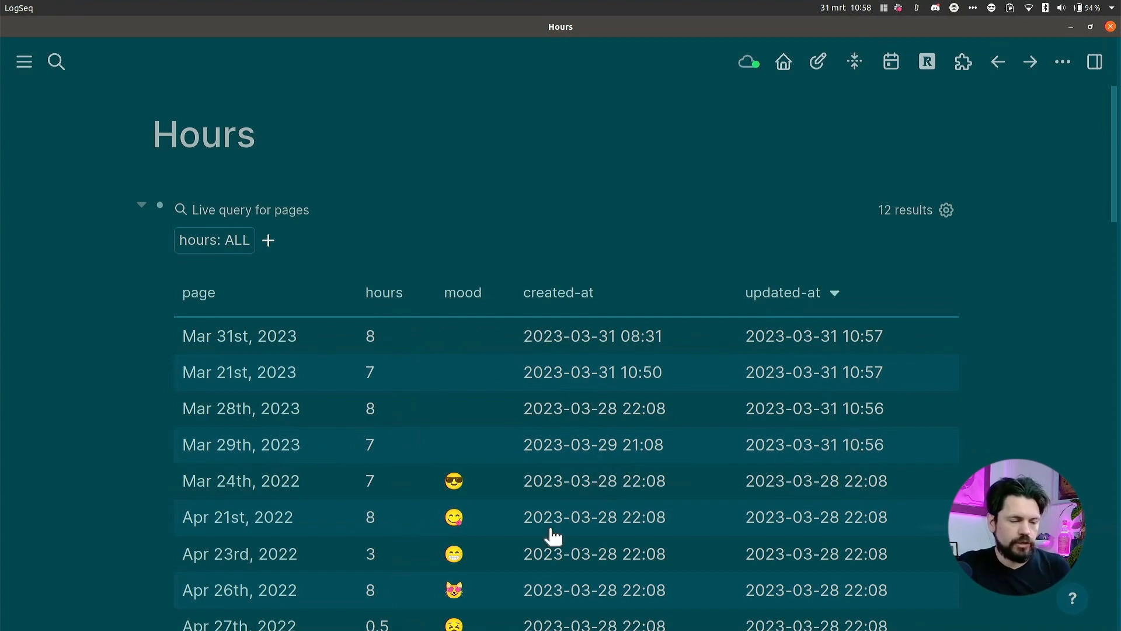
- Sort the hours query results table by the page column in descending order
{"action": "scroll", "coordinate": [479, 482], "scroll_direction": "down", "scroll_amount": 2}
{"action": "scroll", "coordinate": [479, 482], "scroll_direction": "down", "scroll_amount": 3}
{"action": "scroll", "coordinate": [476, 488], "scroll_direction": "up", "scroll_amount": 5}
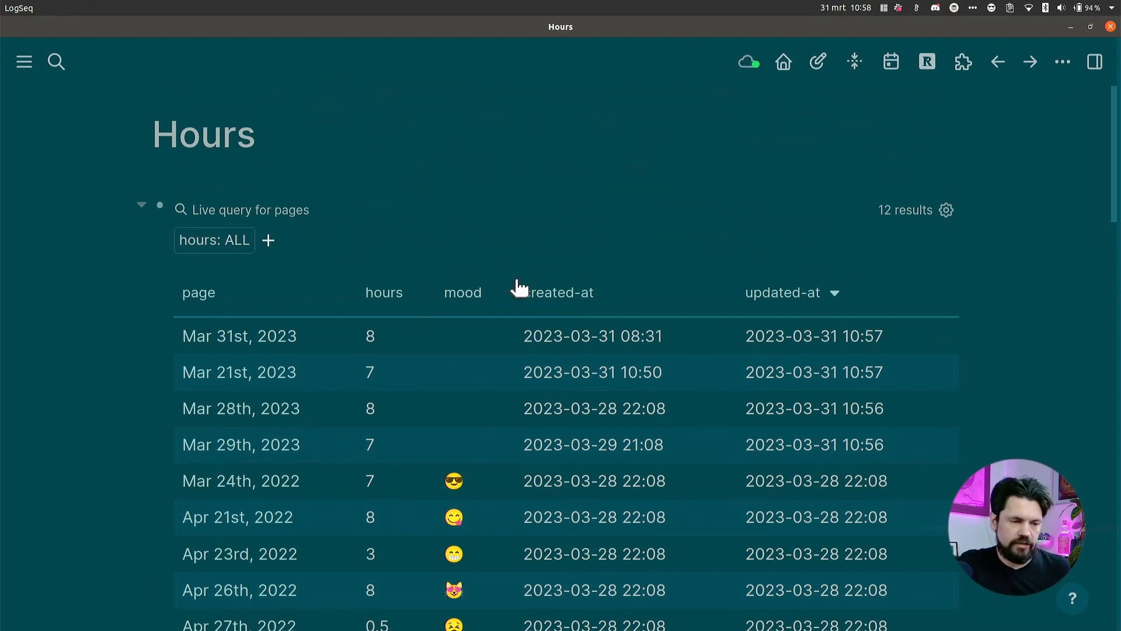
{"action": "left_click", "coordinate": [194, 295]}
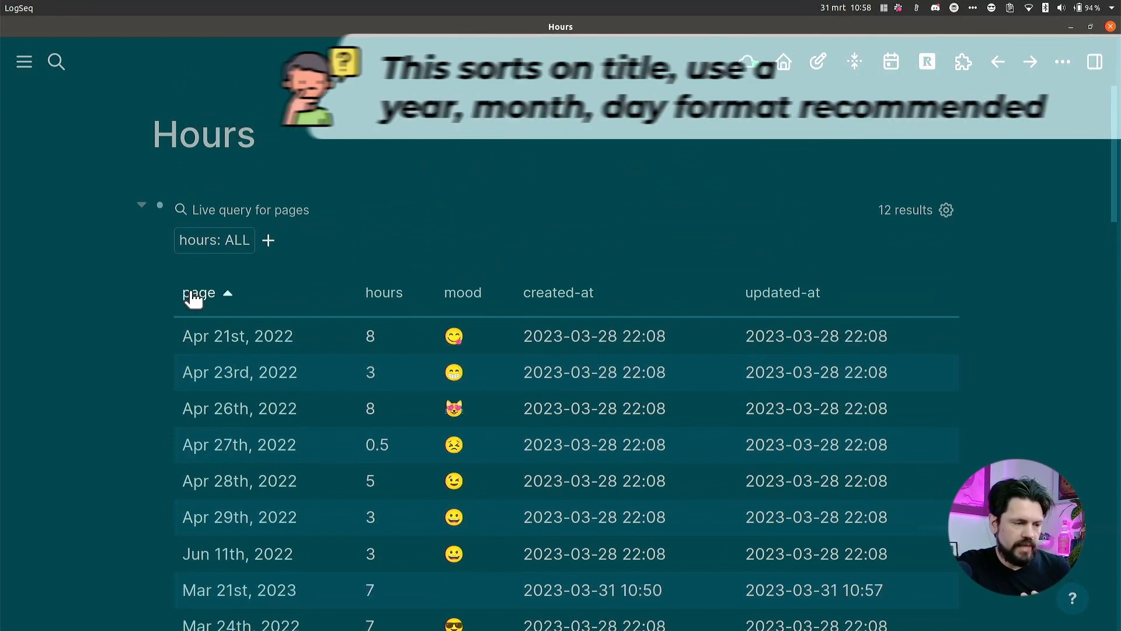
{"action": "left_click", "coordinate": [194, 294]}
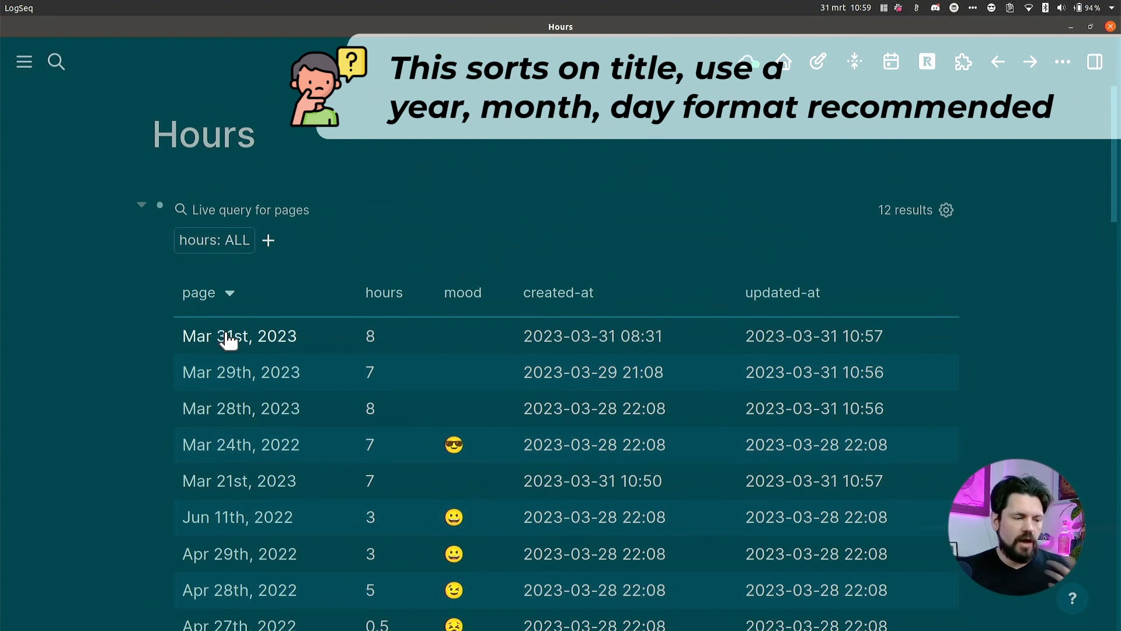